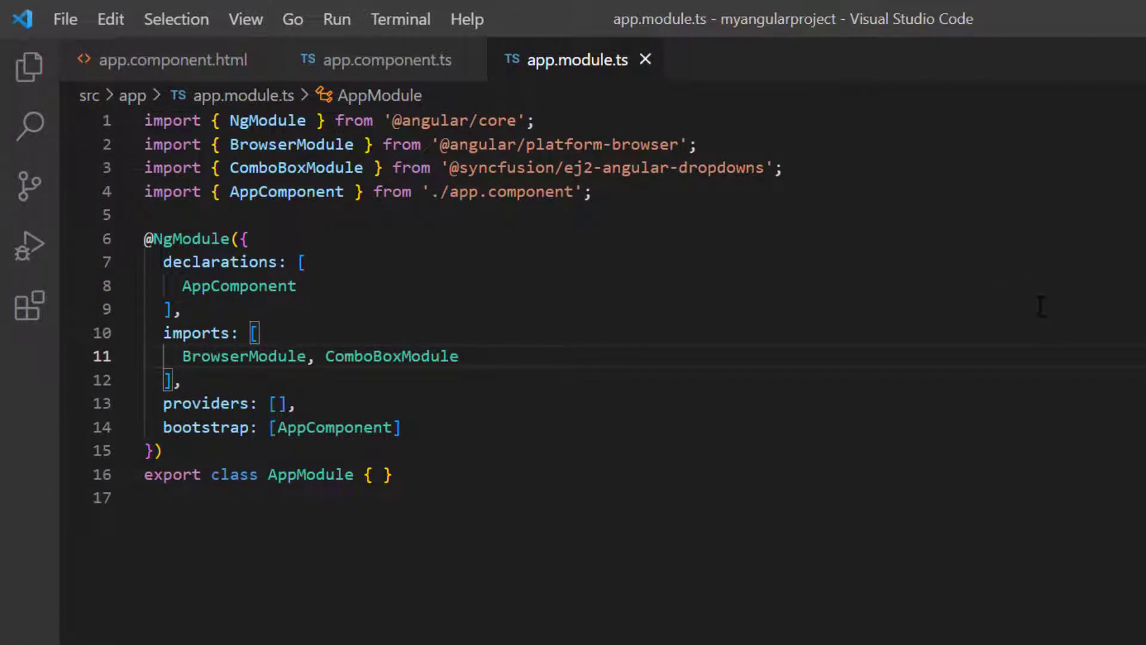
drag(448, 168, 766, 167)
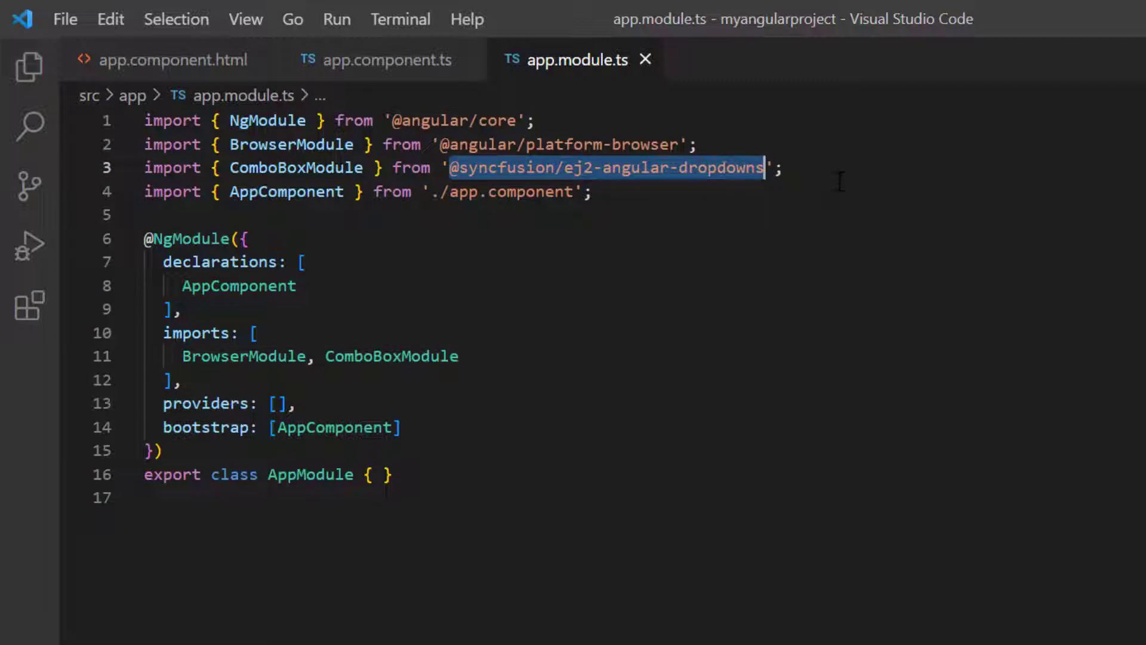
double_click(320, 167)
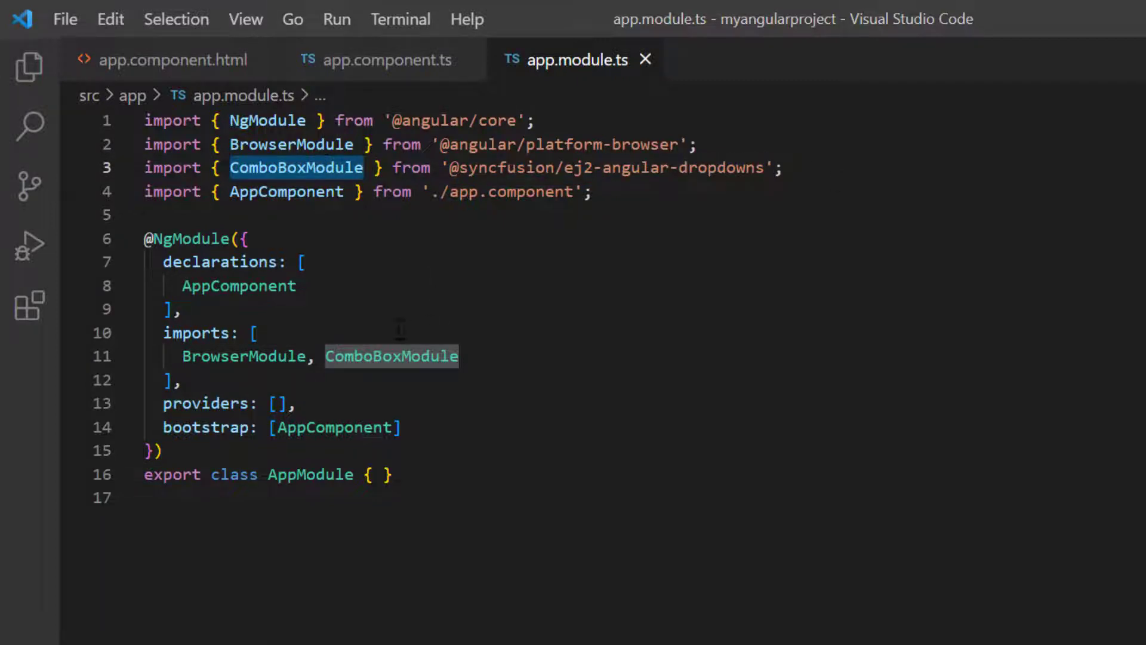
double_click(205, 332)
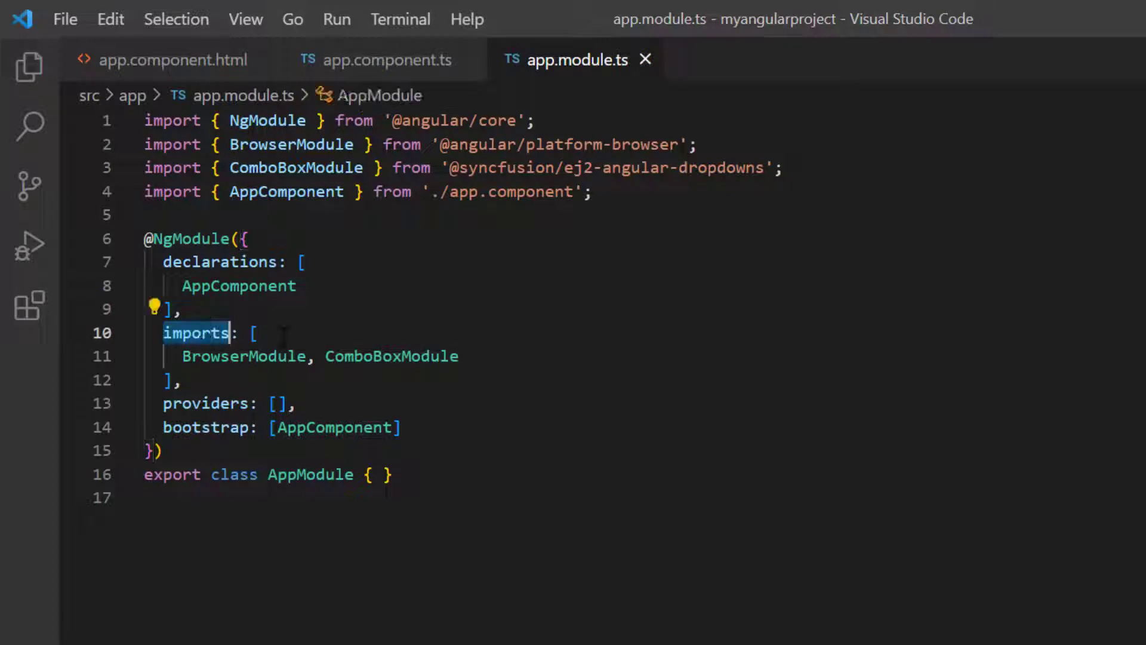
double_click(410, 355)
click(622, 382)
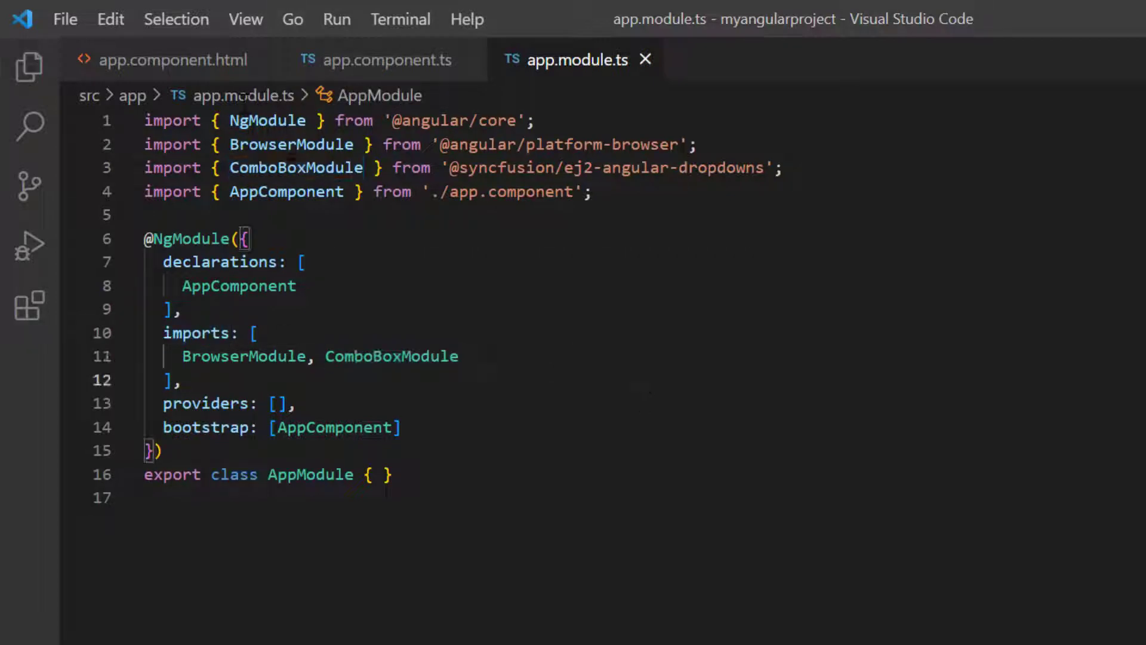
click(215, 83)
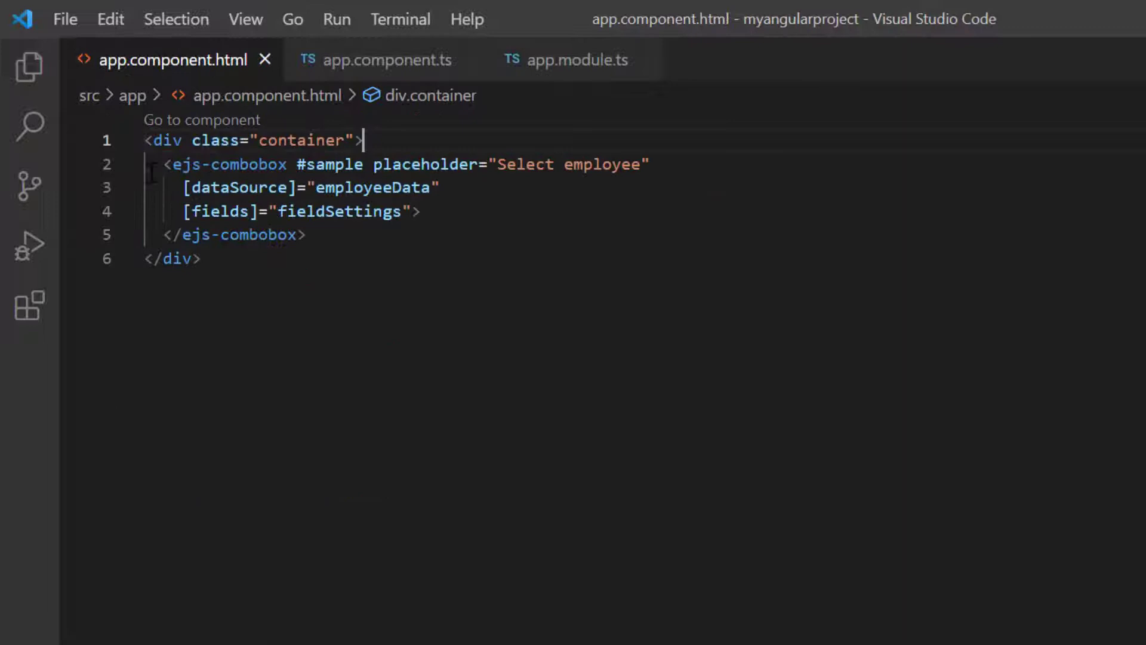
drag(155, 173, 338, 236)
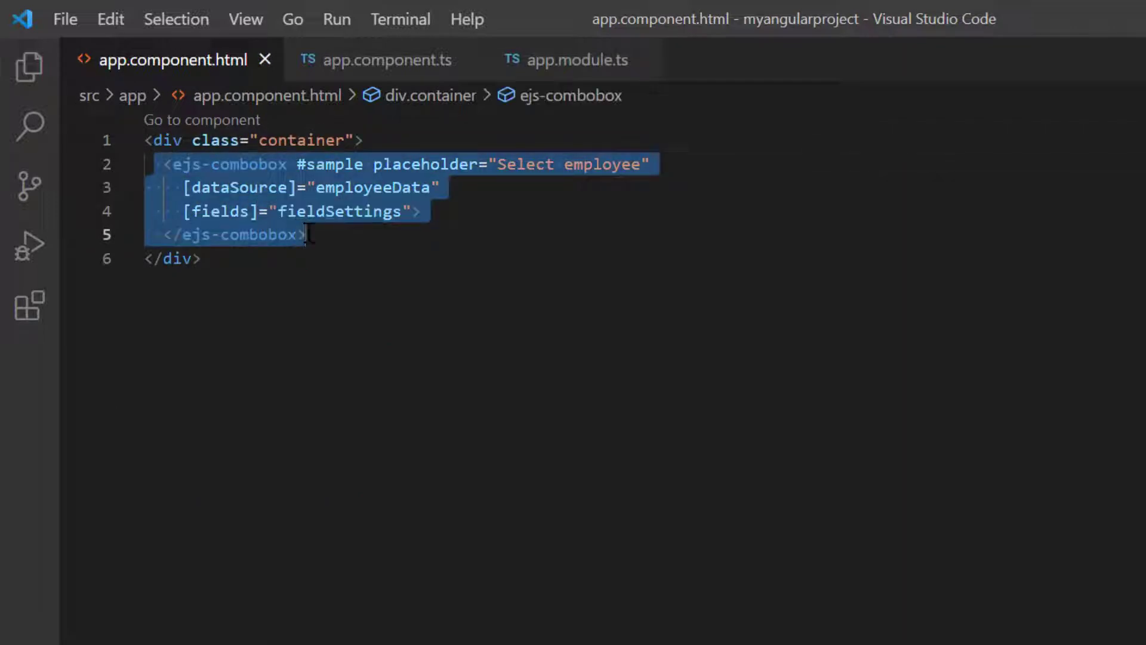
click(339, 236)
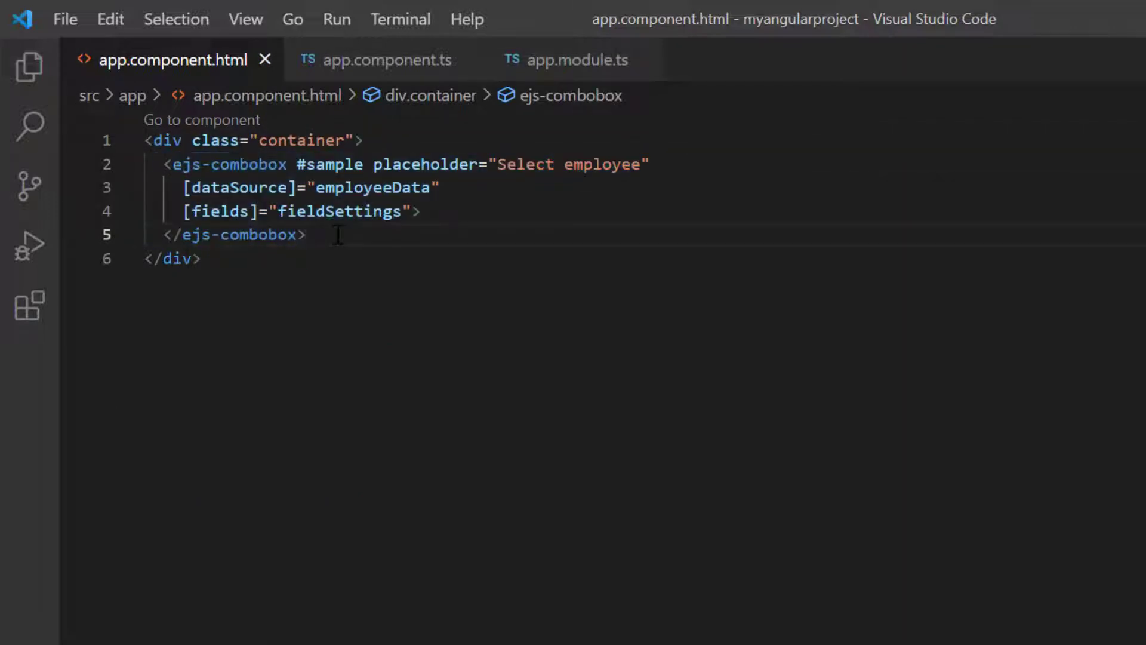
double_click(359, 187)
double_click(240, 186)
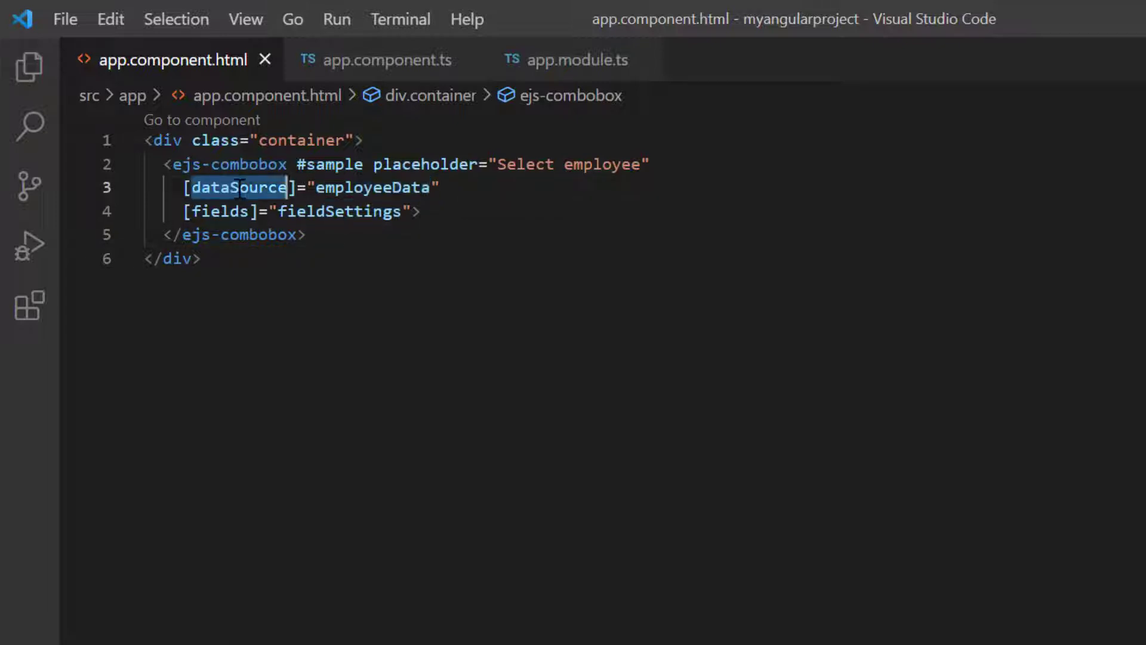
click(495, 220)
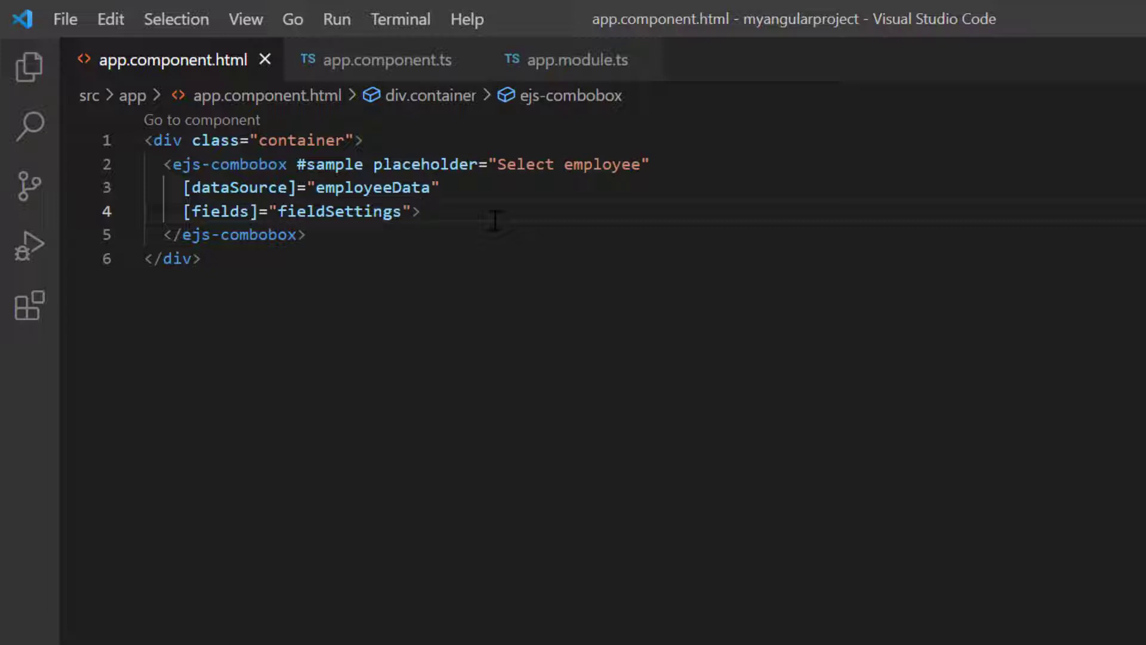
click(394, 63)
scroll(573, 358, down, 5)
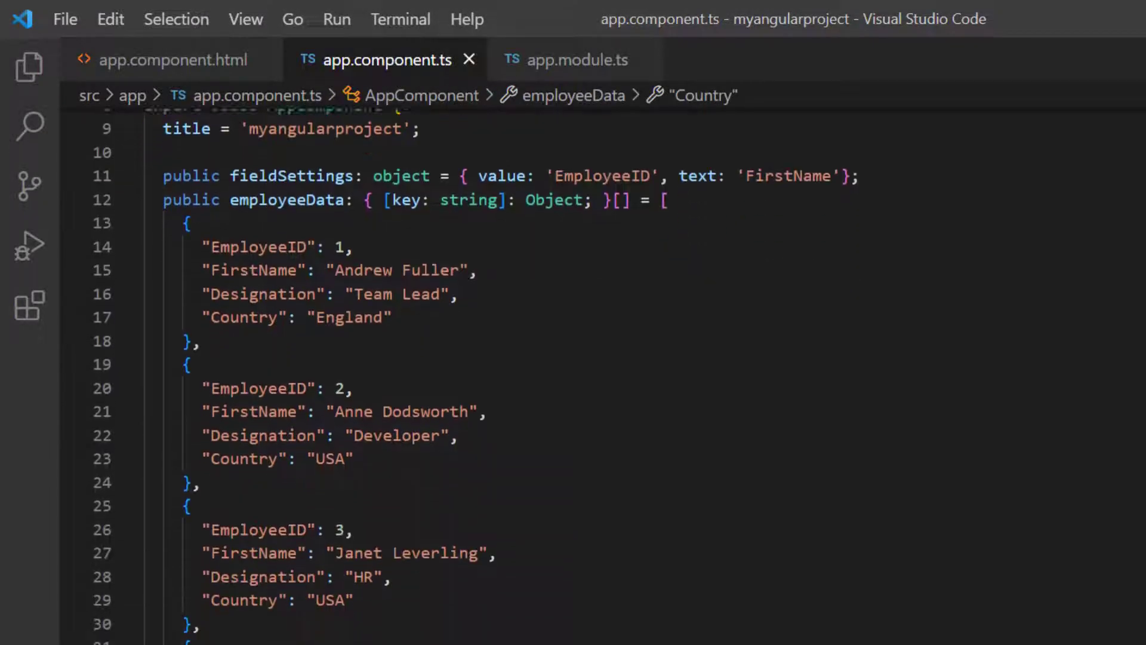
scroll(863, 177, down, 1)
double_click(260, 219)
double_click(276, 242)
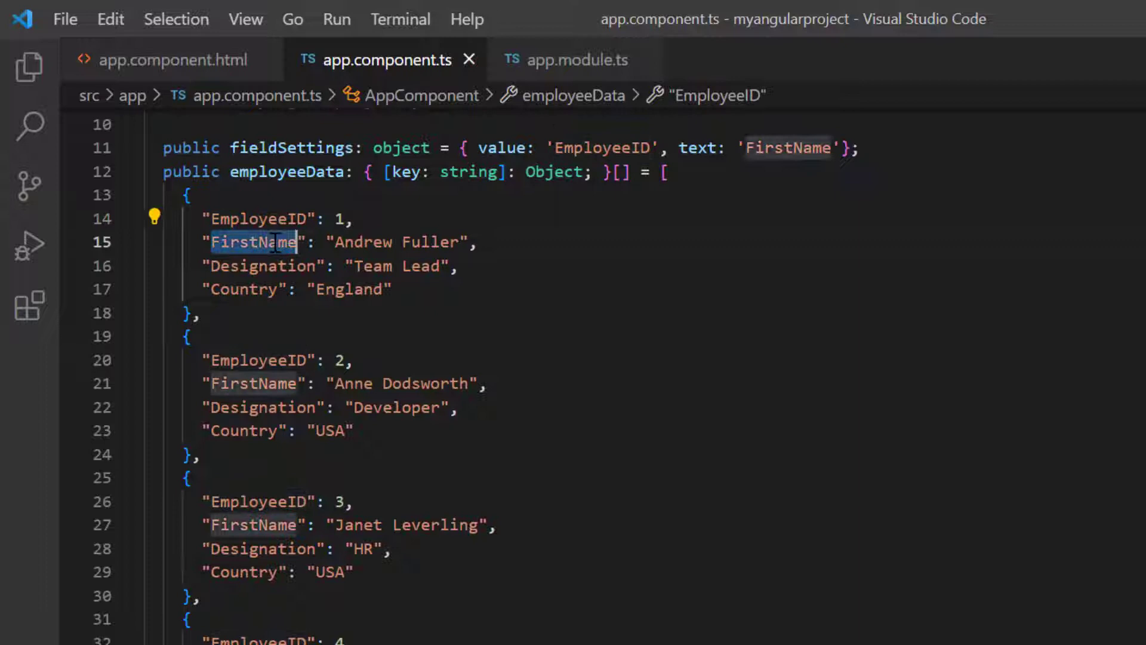
double_click(269, 266)
click(455, 306)
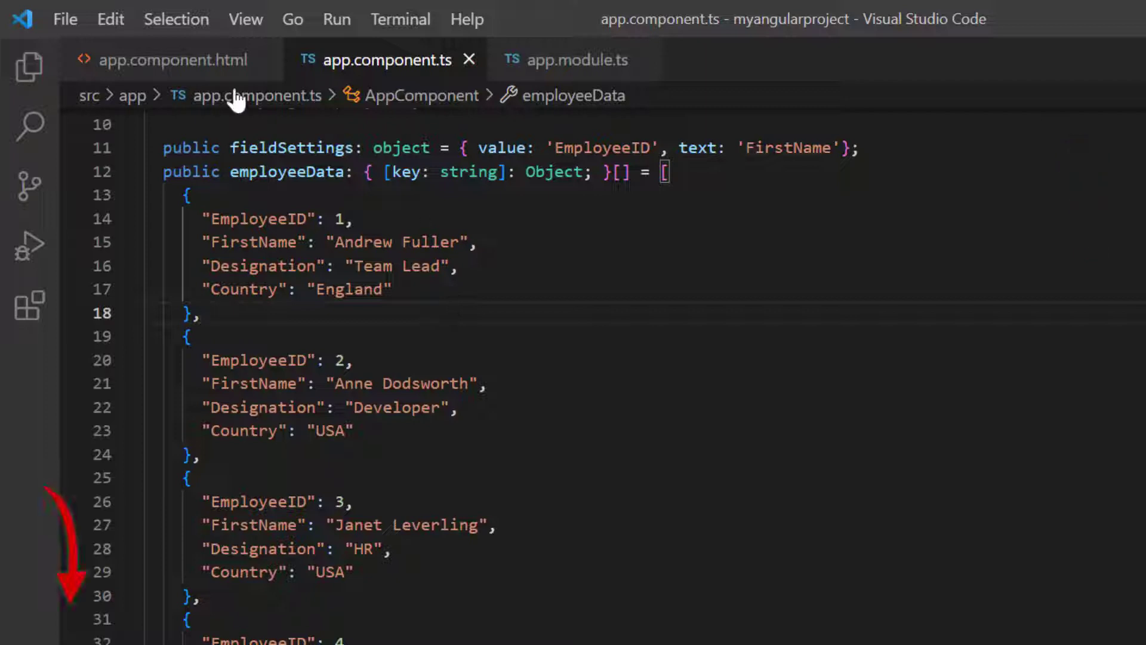
- Run ng serve in a new terminal and pick Janet Leverling from the browser combobox
click(181, 65)
click(419, 22)
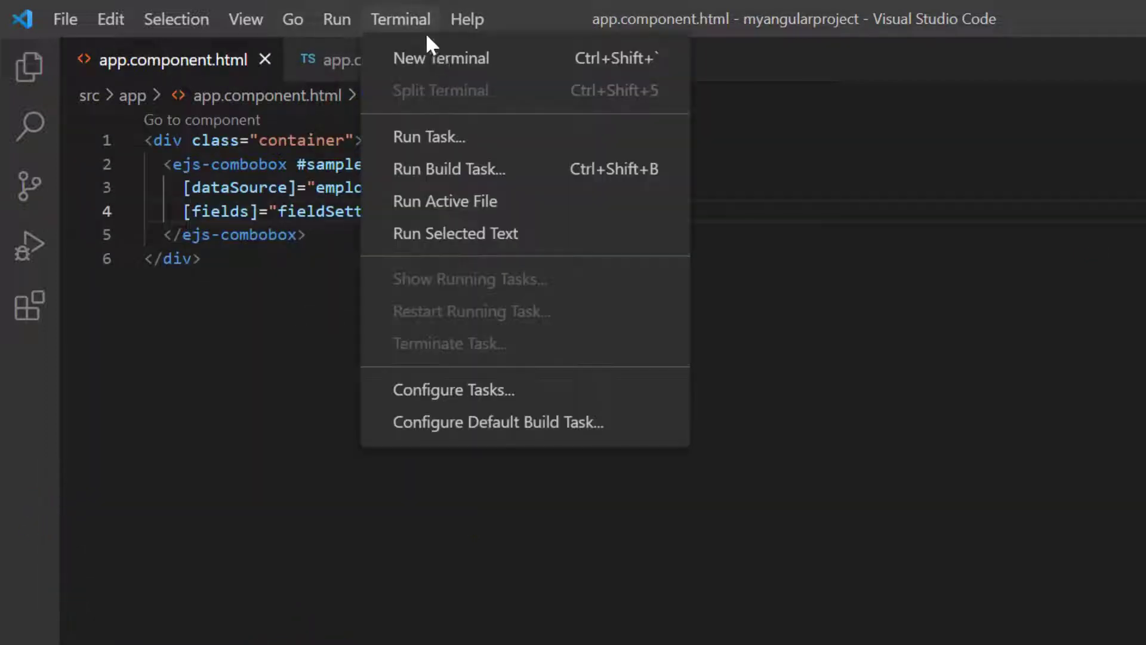
click(438, 58)
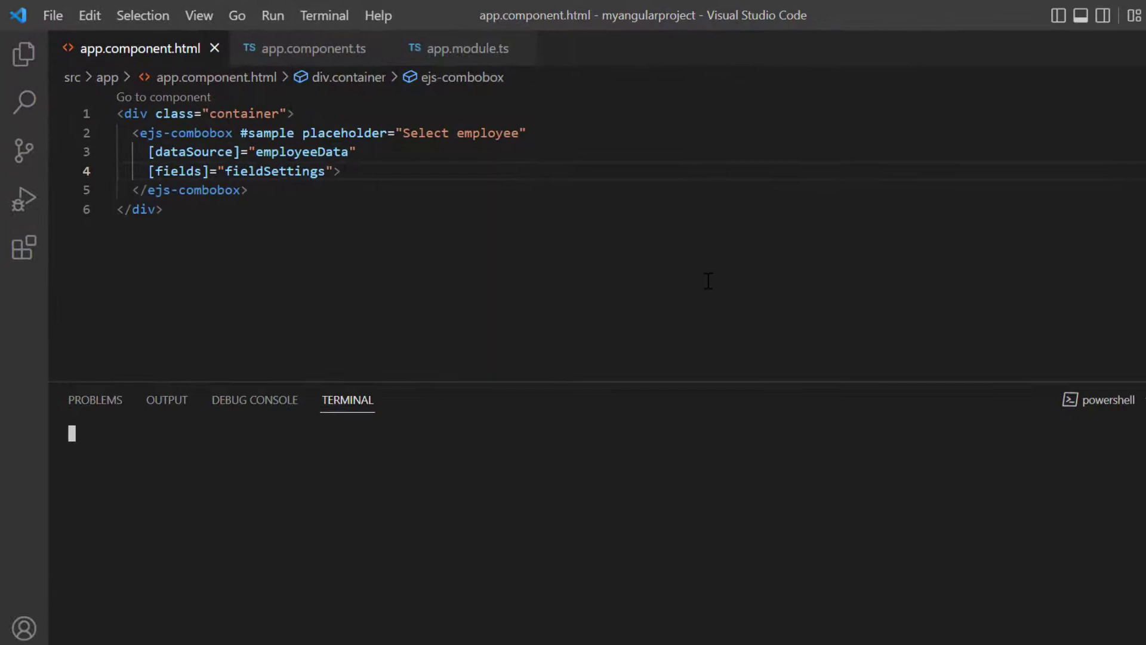
text(ng s)
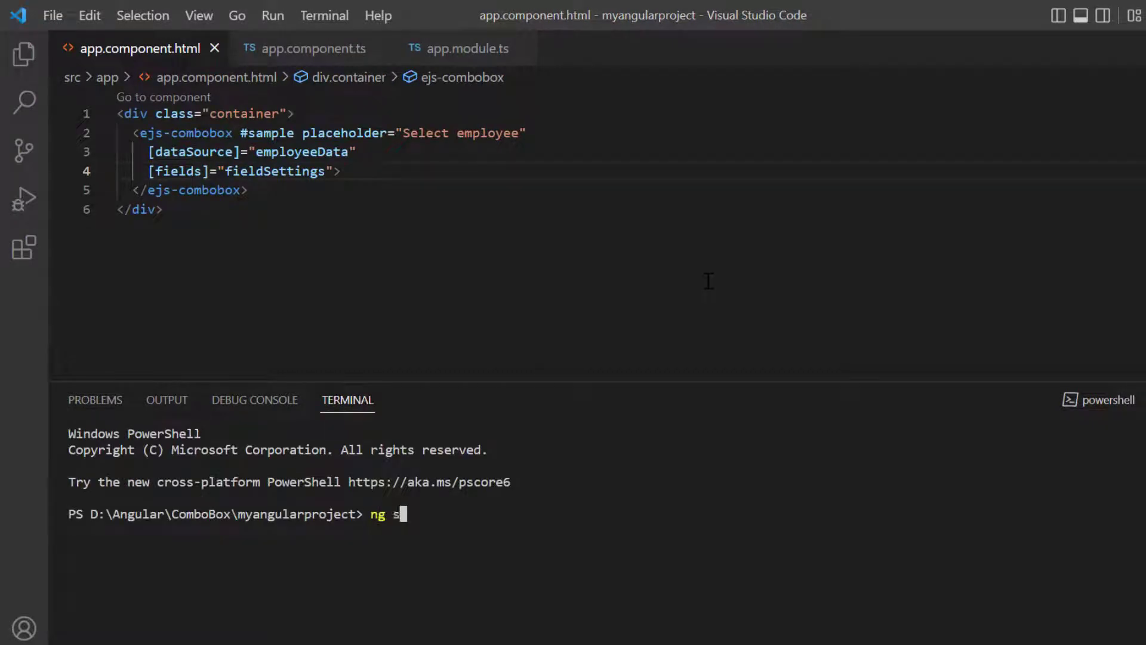
text(erve)
key(Return)
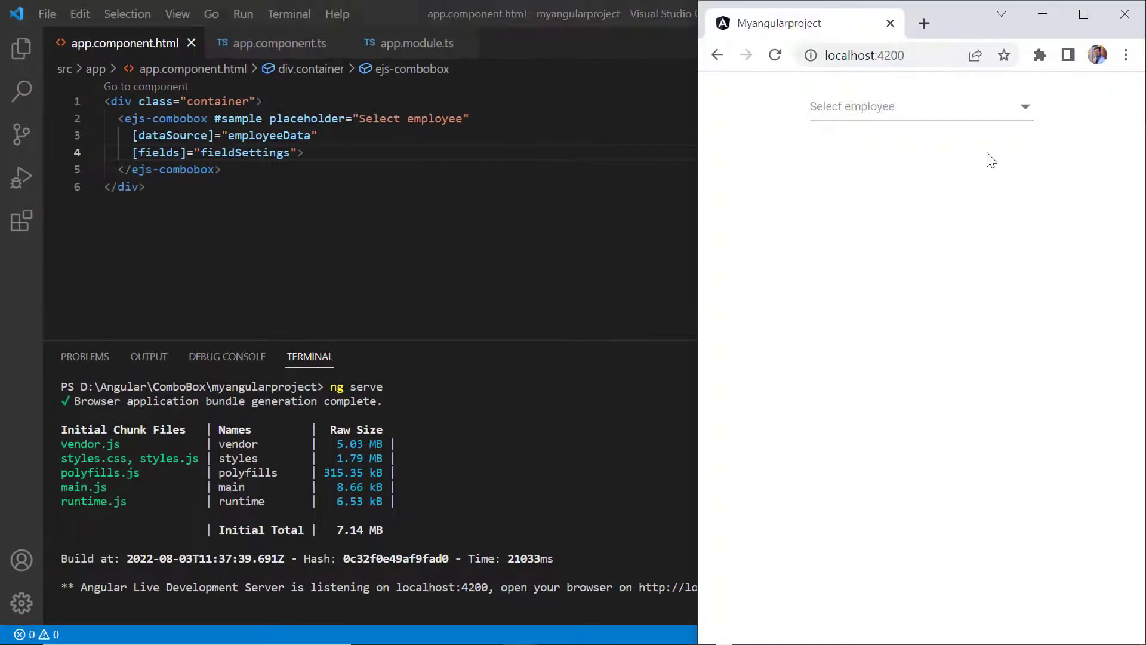
click(1023, 109)
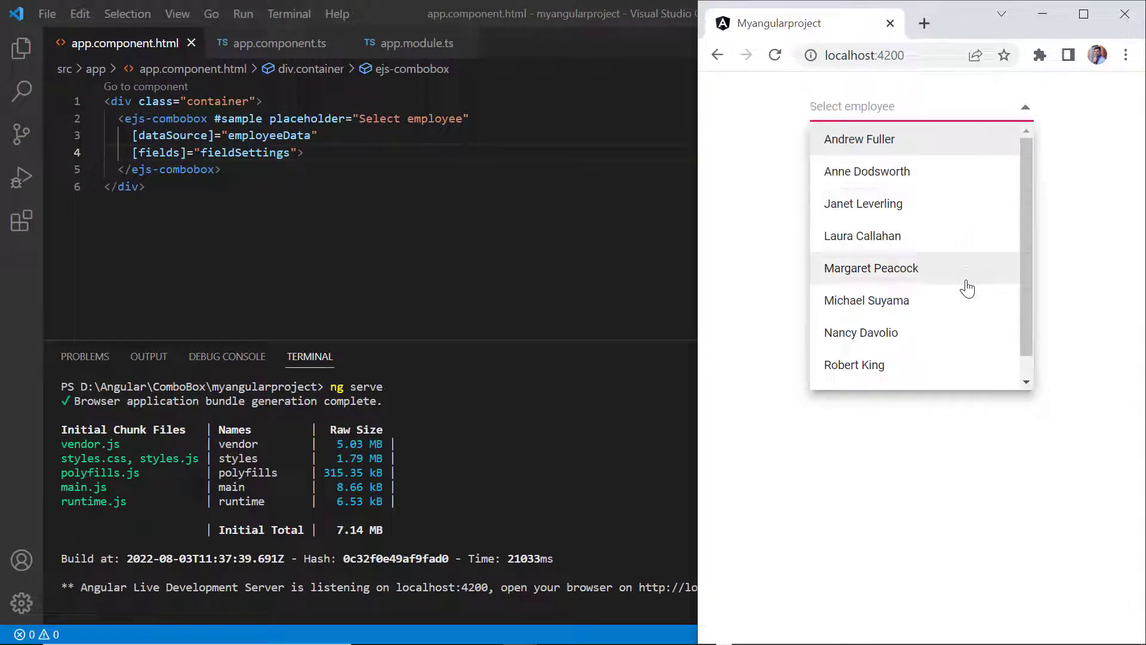
click(969, 224)
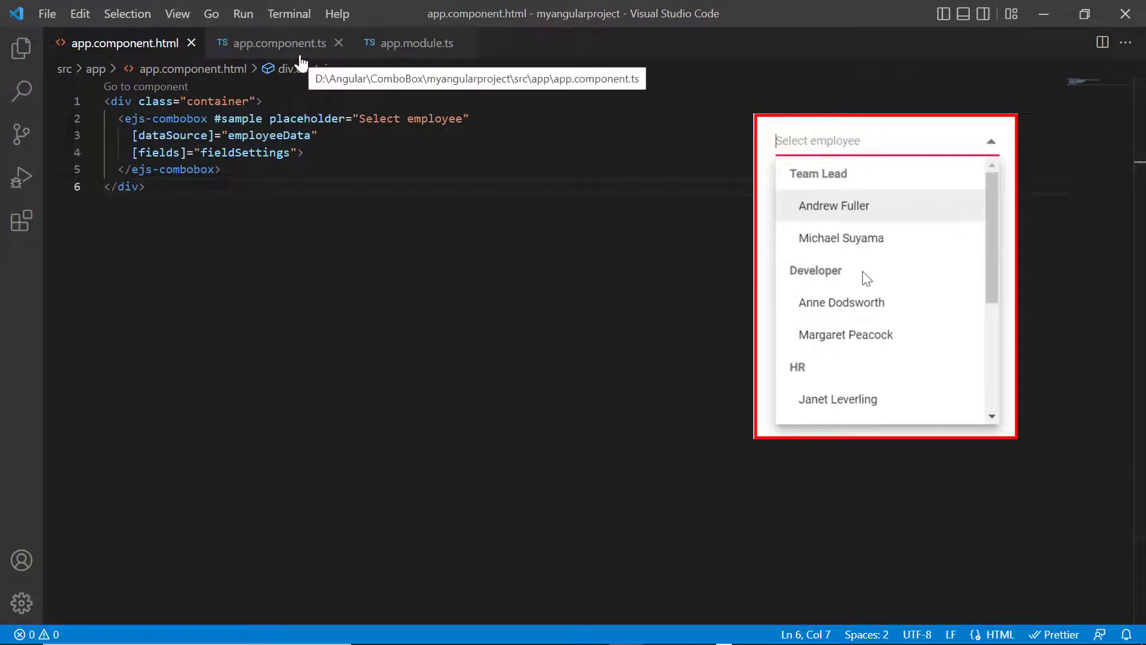
- Add groupBy: 'Designation' to fieldSettings and check the grouped employee list in the browser
click(301, 63)
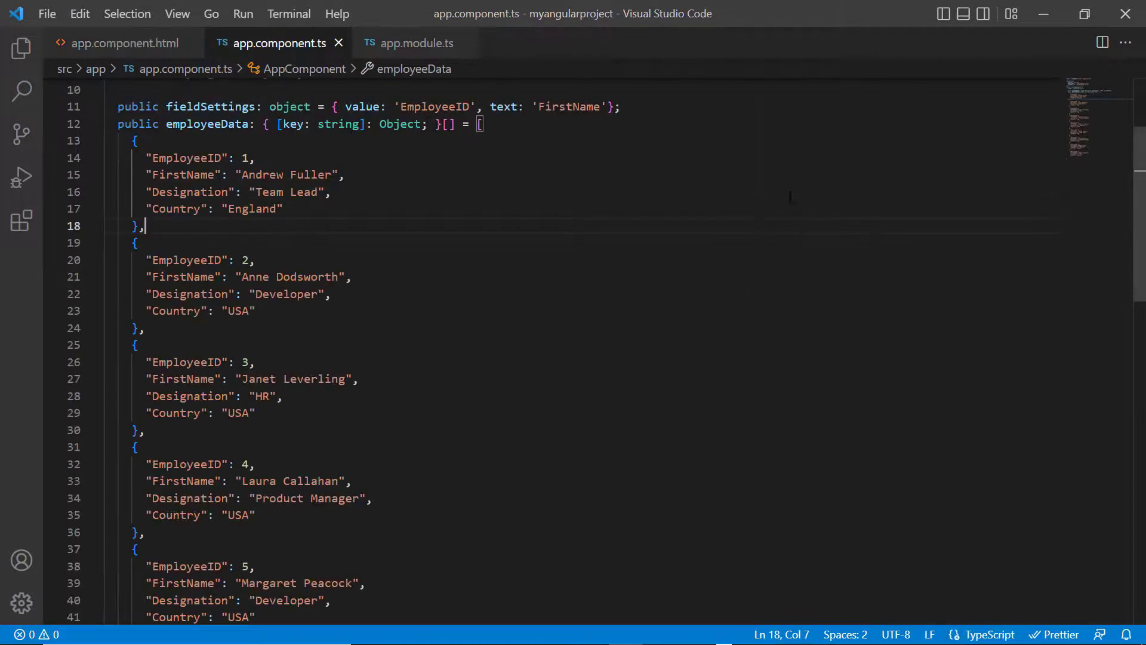
scroll(1142, 278, up, 4)
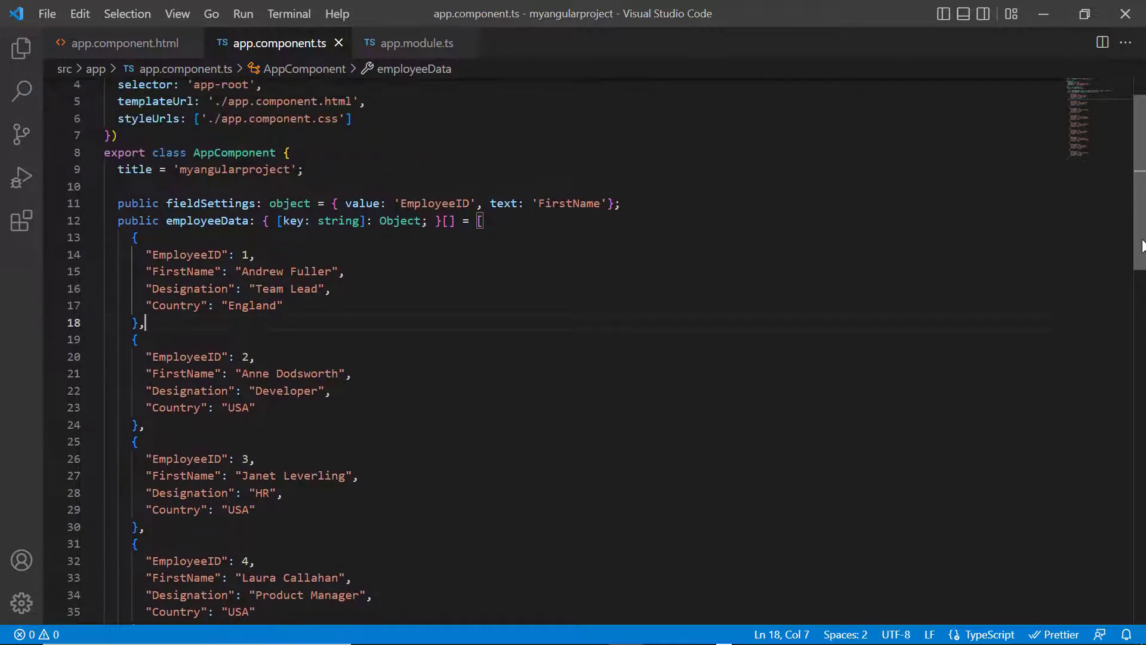
click(608, 256)
text(, groupBy: "")
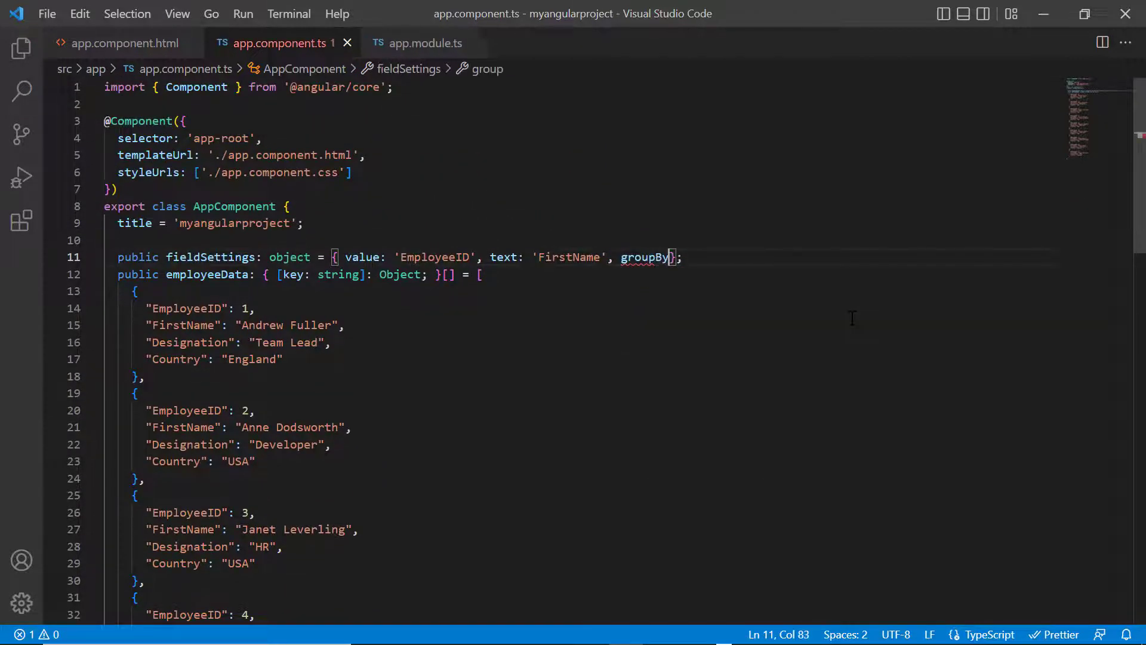
double_click(195, 342)
key(ctrl+c)
click(690, 258)
key(ctrl+v)
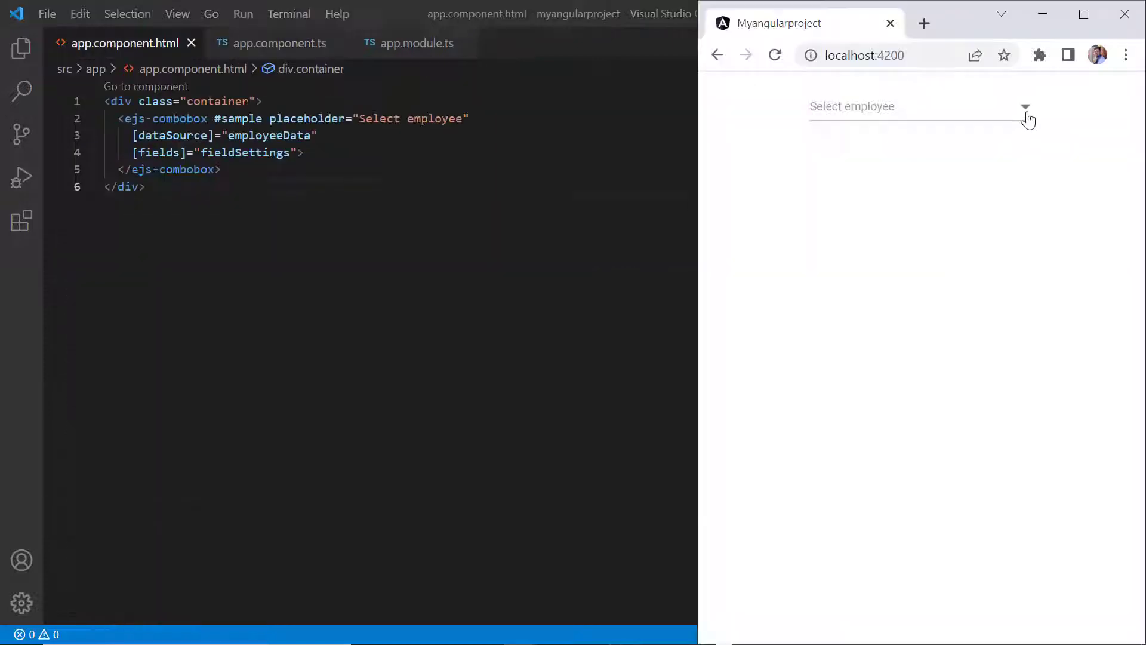
click(1026, 108)
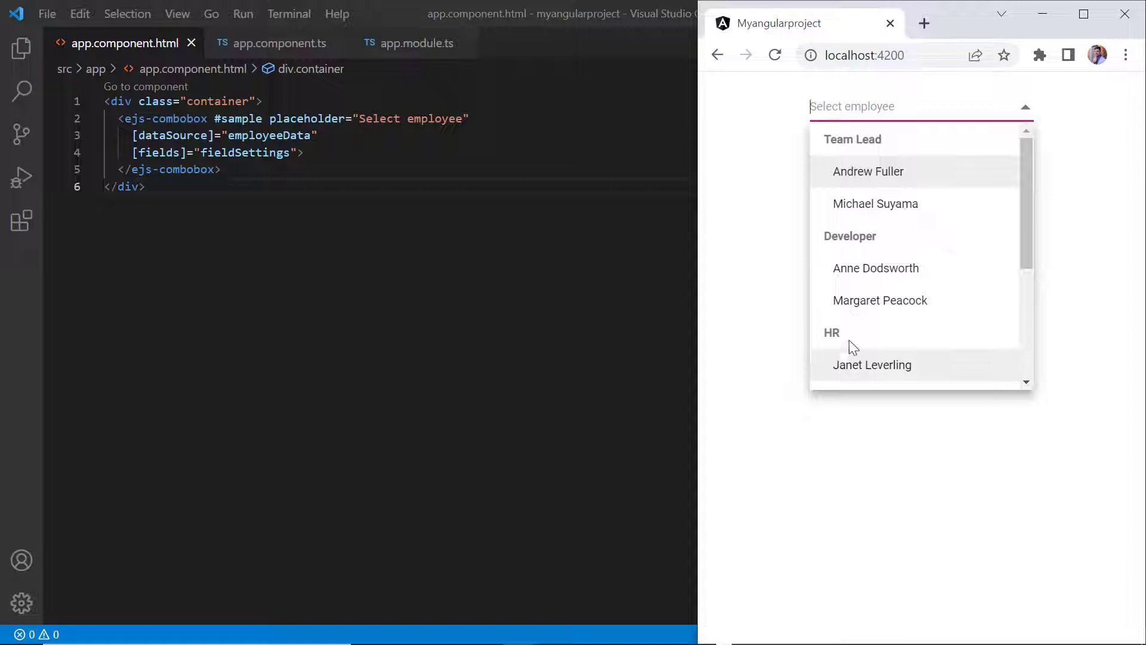
mouse_move(1027, 258)
mouse_down()
mouse_move(1035, 372)
mouse_move(1024, 224)
mouse_up()
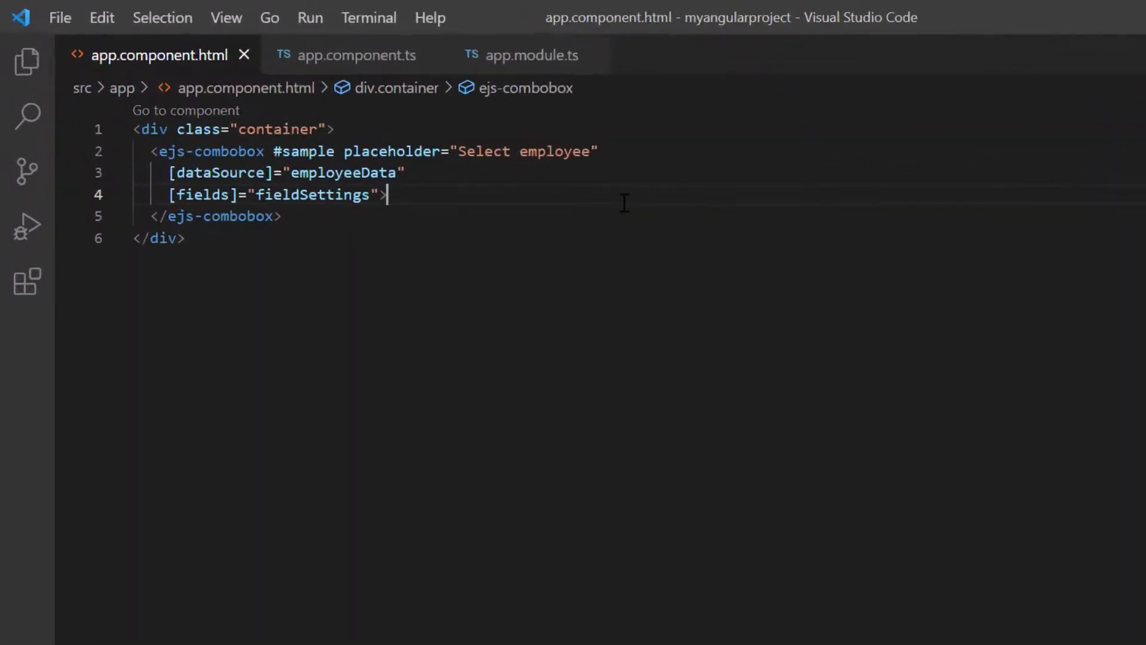
- Add a group template with a div inside the ejs-combobox element
key(Return)
text(<ng-te)
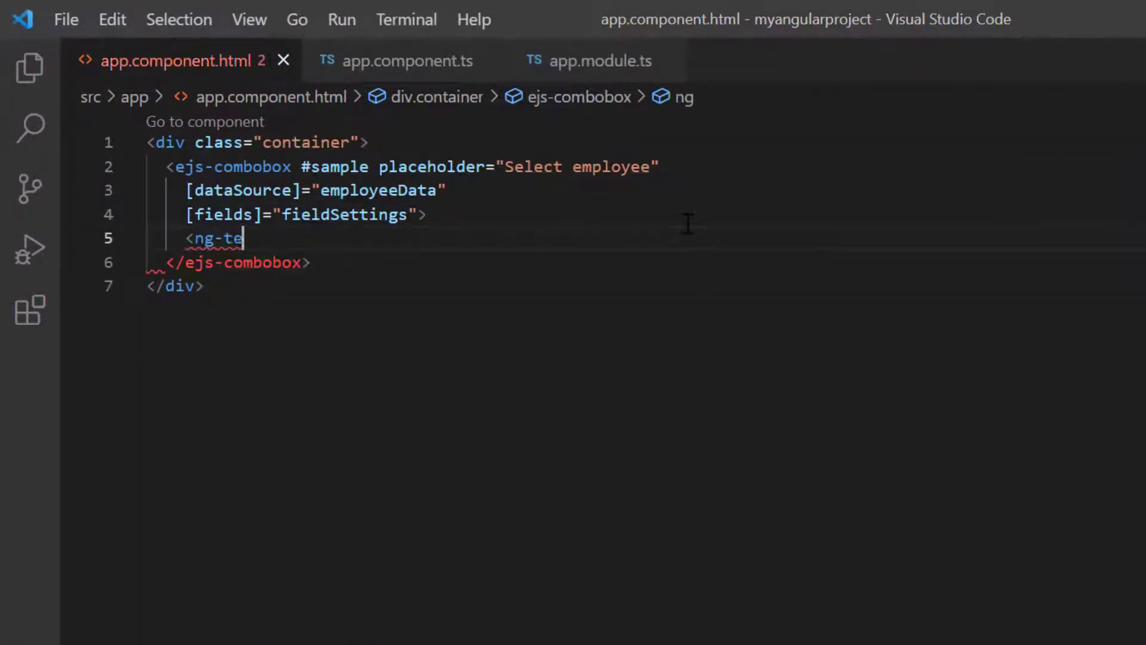
text(mplate #>)
key(Left)
text(groupTem)
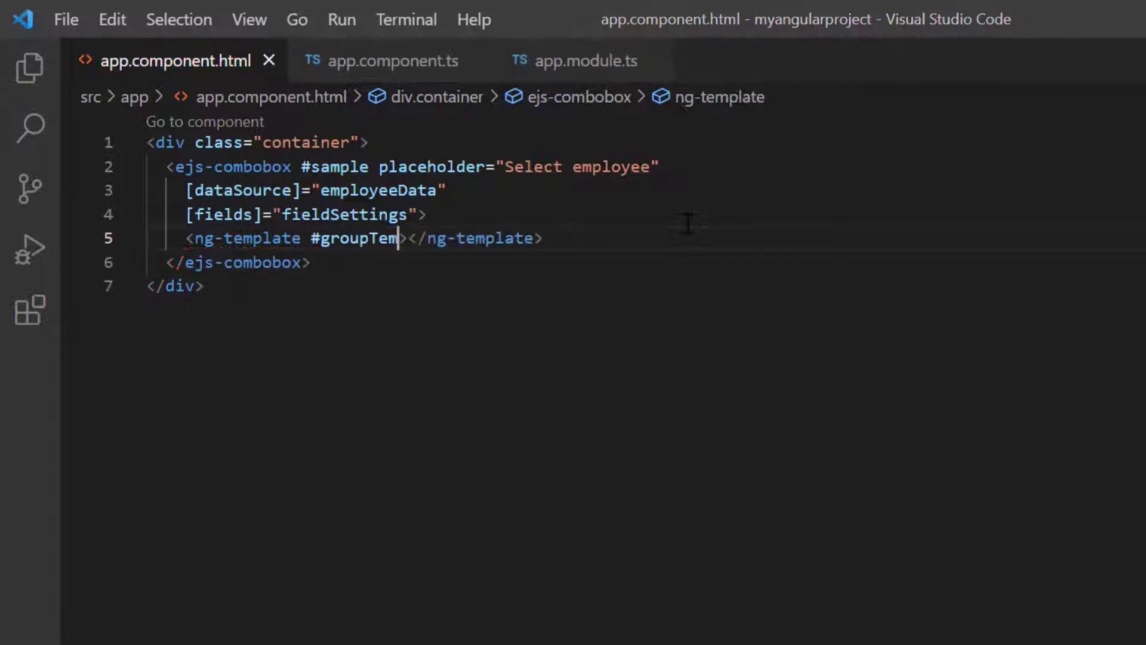
text(plate)
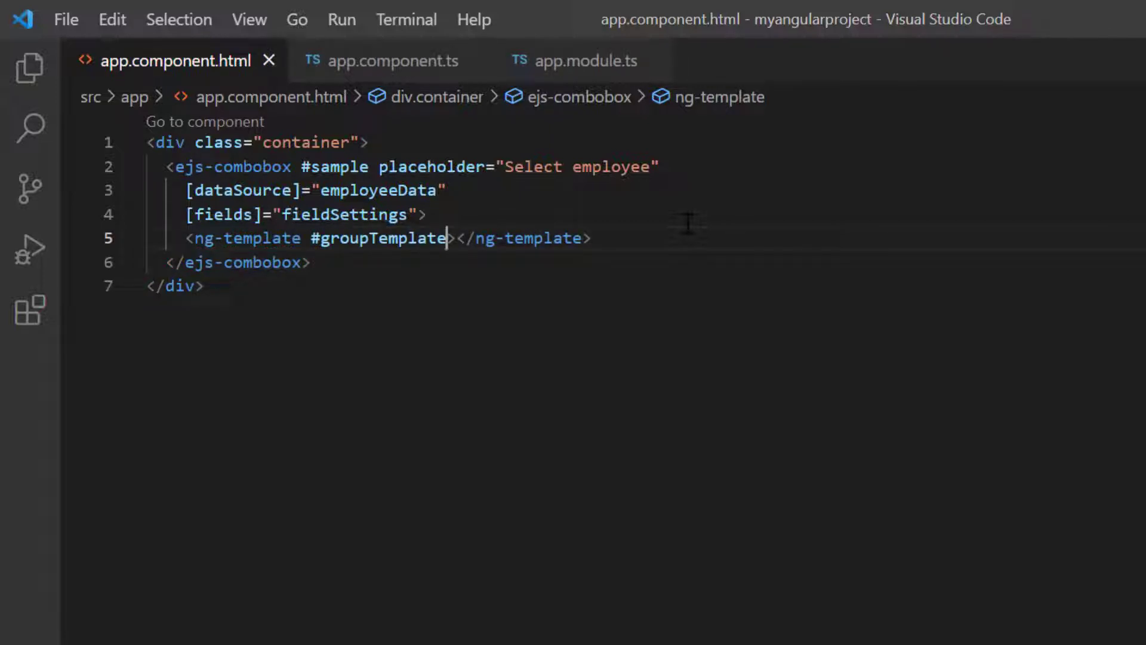
text( let-da)
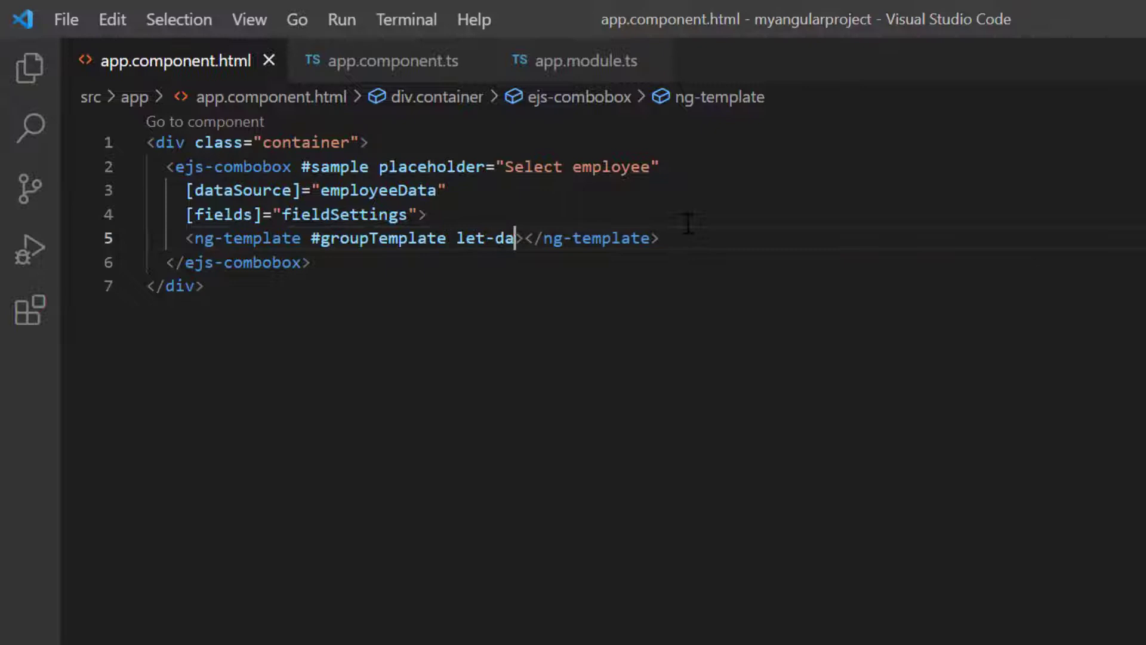
text(ta)
key(Right)
key(Return)
text(<div)
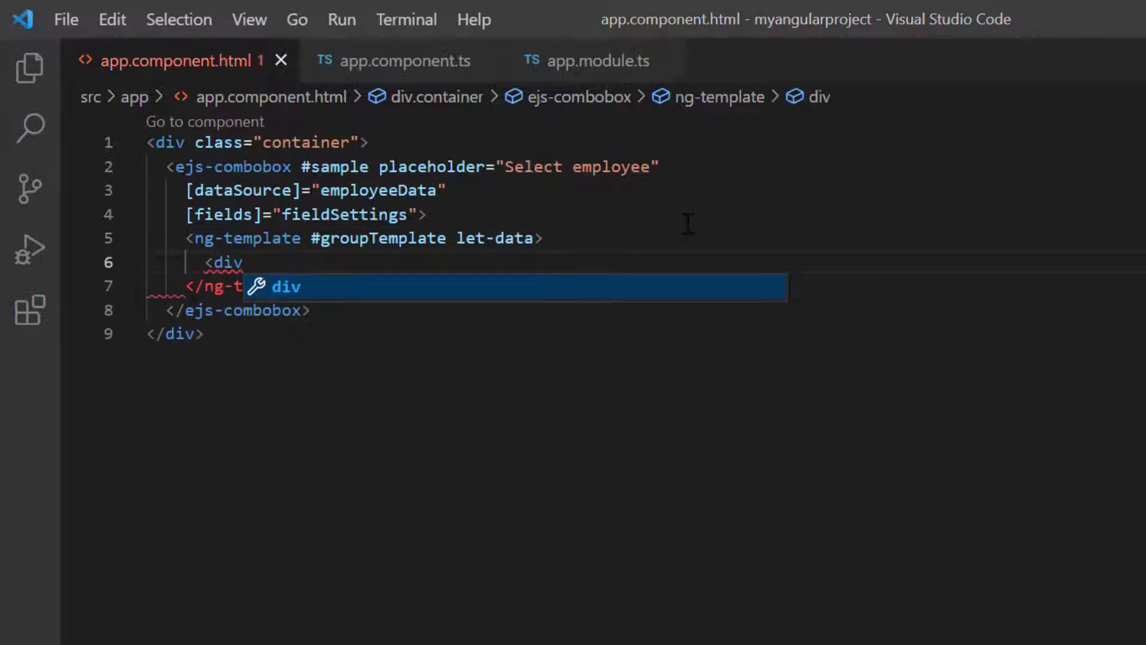
text(>)
key(Return)
text({{data.Des)
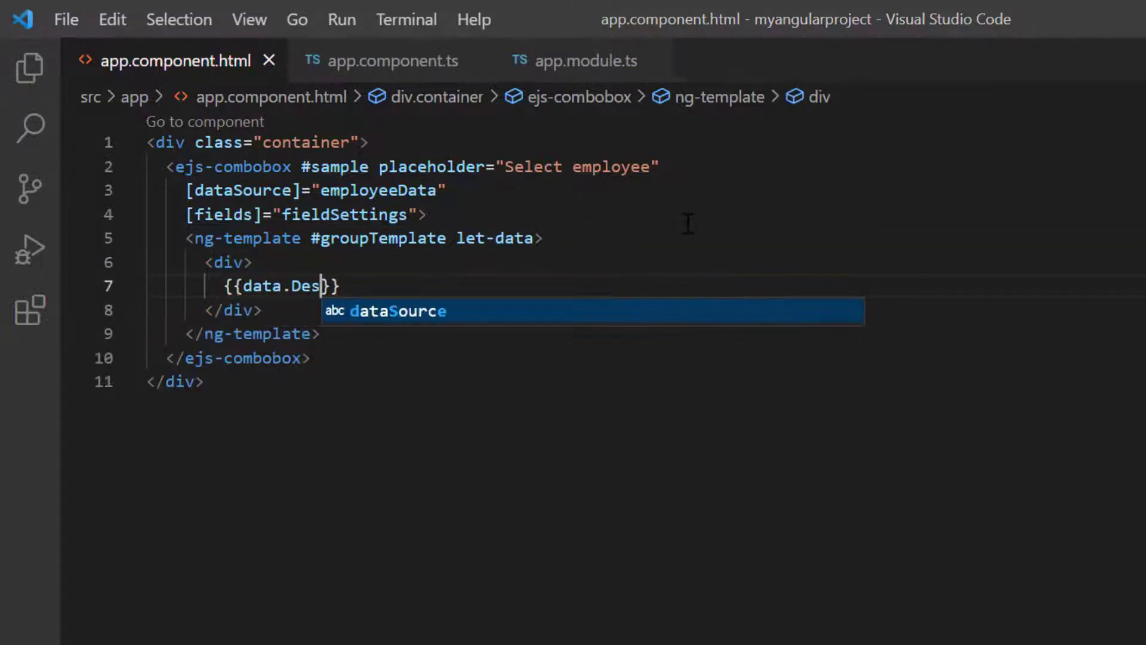
text(ignation)
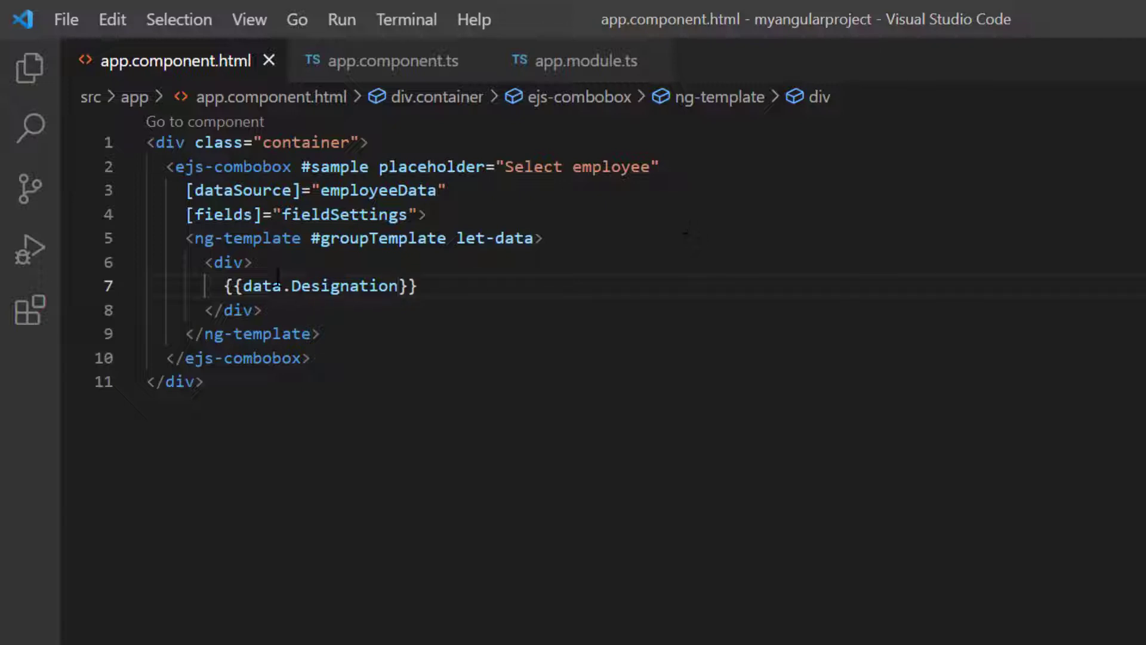
- Style the group div with font-style: italic and color: blue, then check the browser list
key(Up)
key(Left)
text(sty)
key(Return)
text(fon)
key(Down)
key(Down)
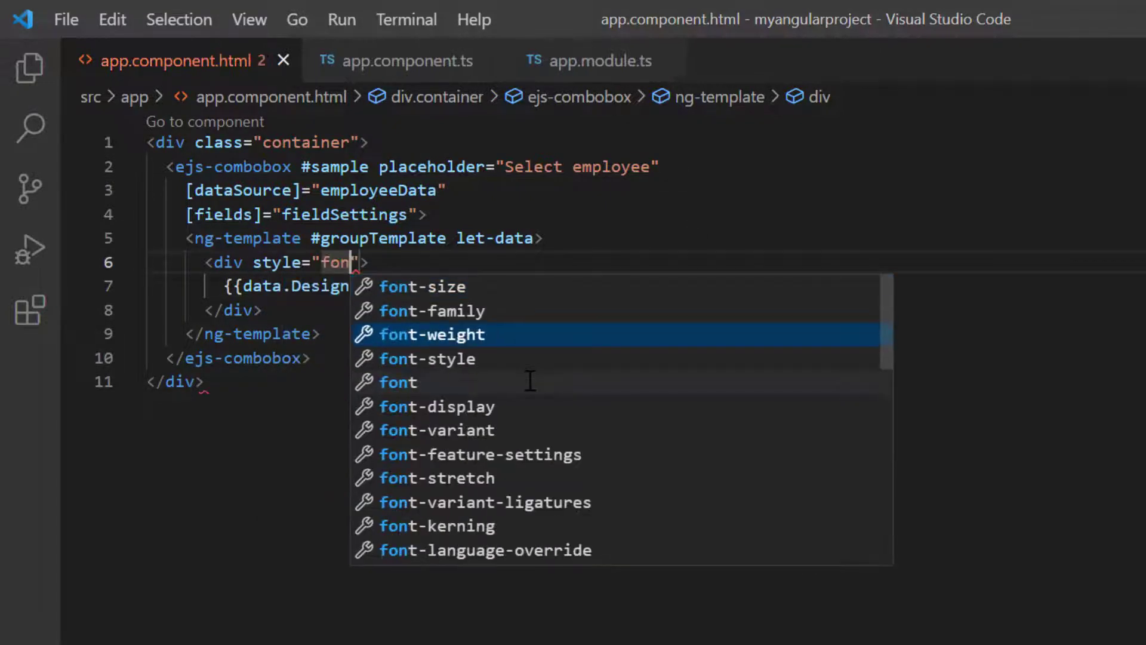
key(Down)
key(Return)
key(Right)
text(color: b)
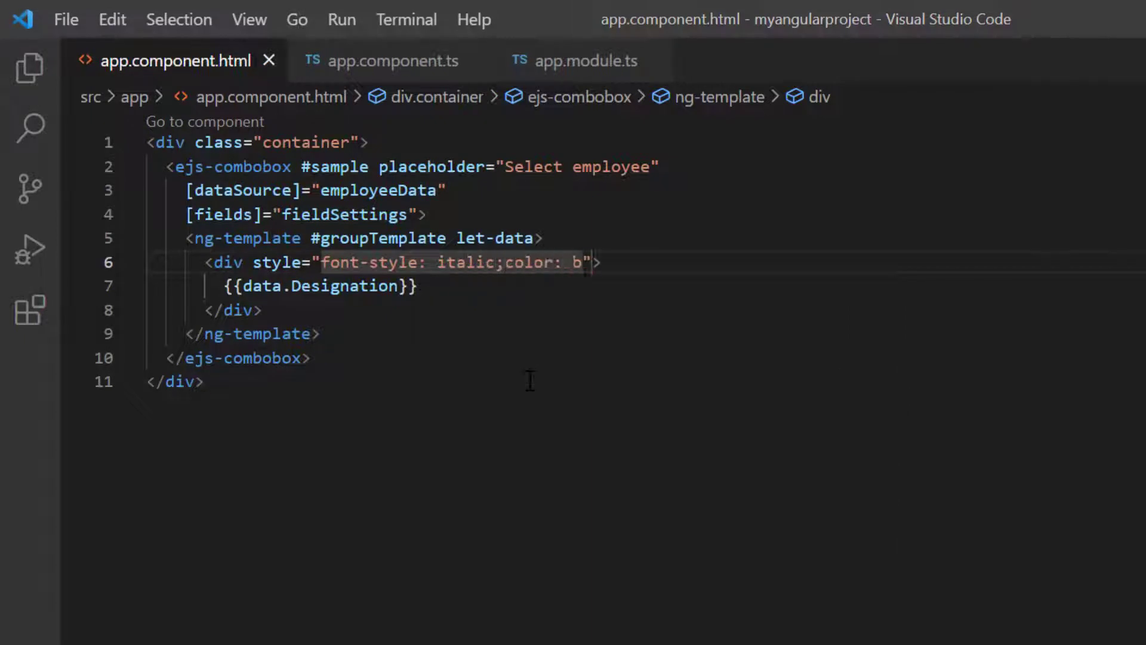
text(lue;)
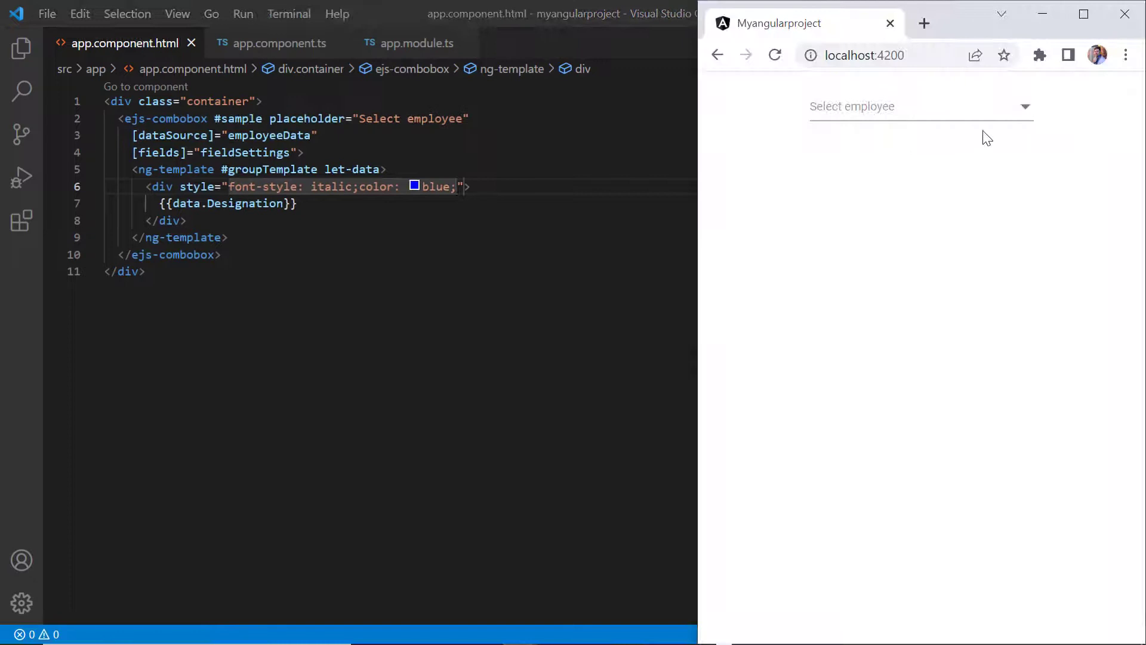
click(1025, 109)
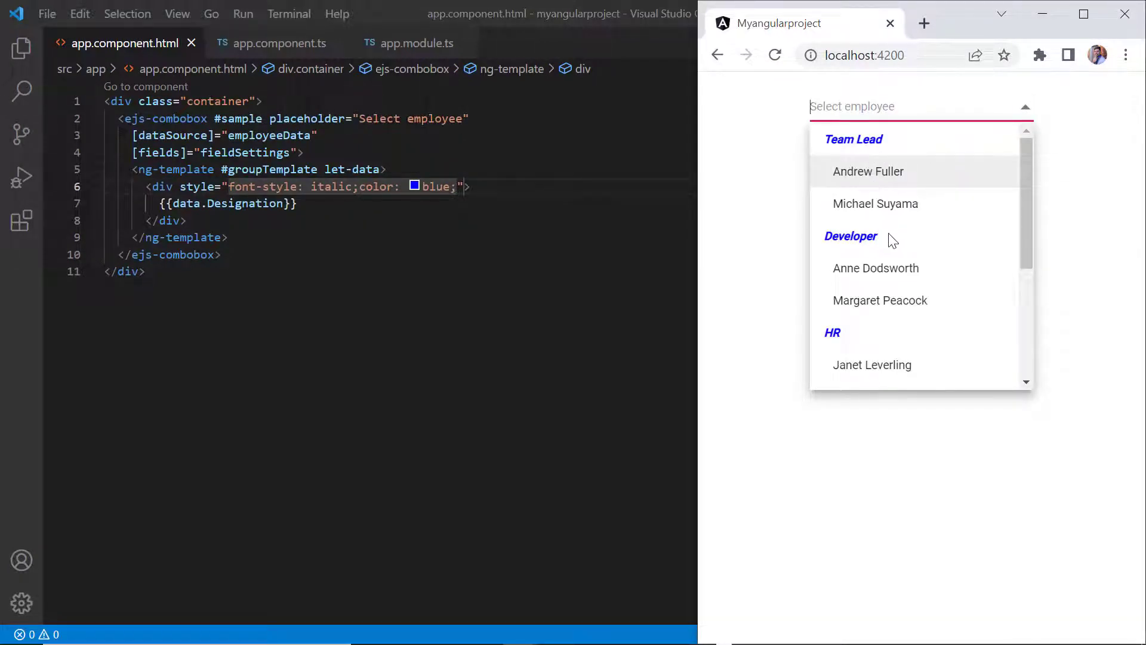
scroll(1028, 316, down, 3)
scroll(916, 212, up, 3)
- Add [allowFiltering]="true" to the ejs-combobox tag
click(913, 205)
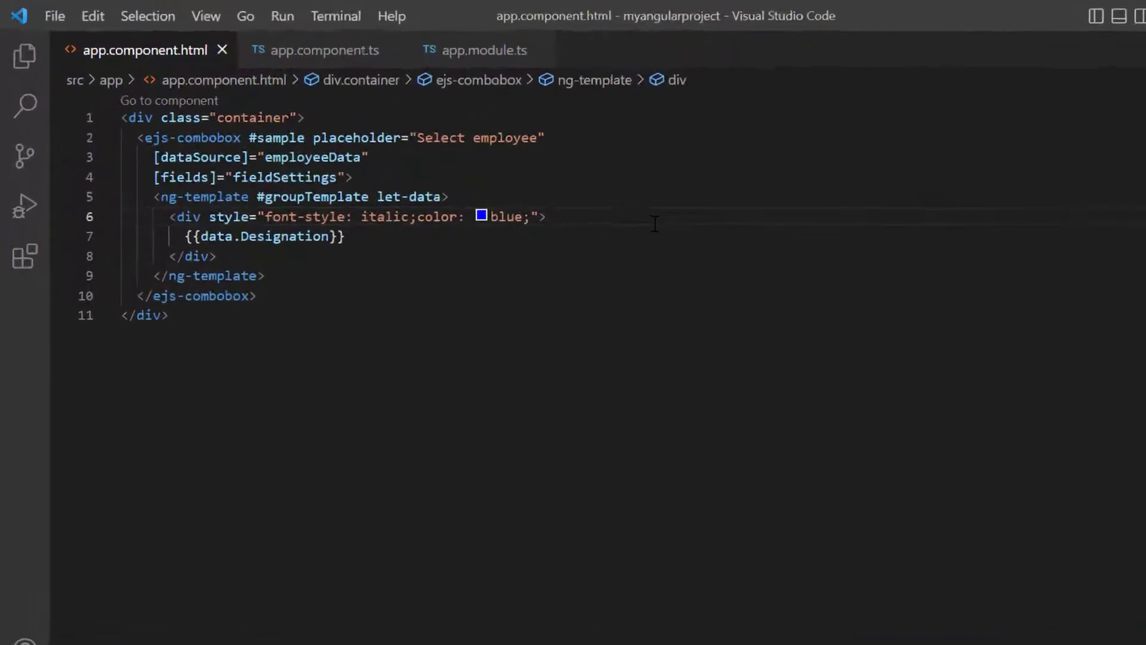
text(S)
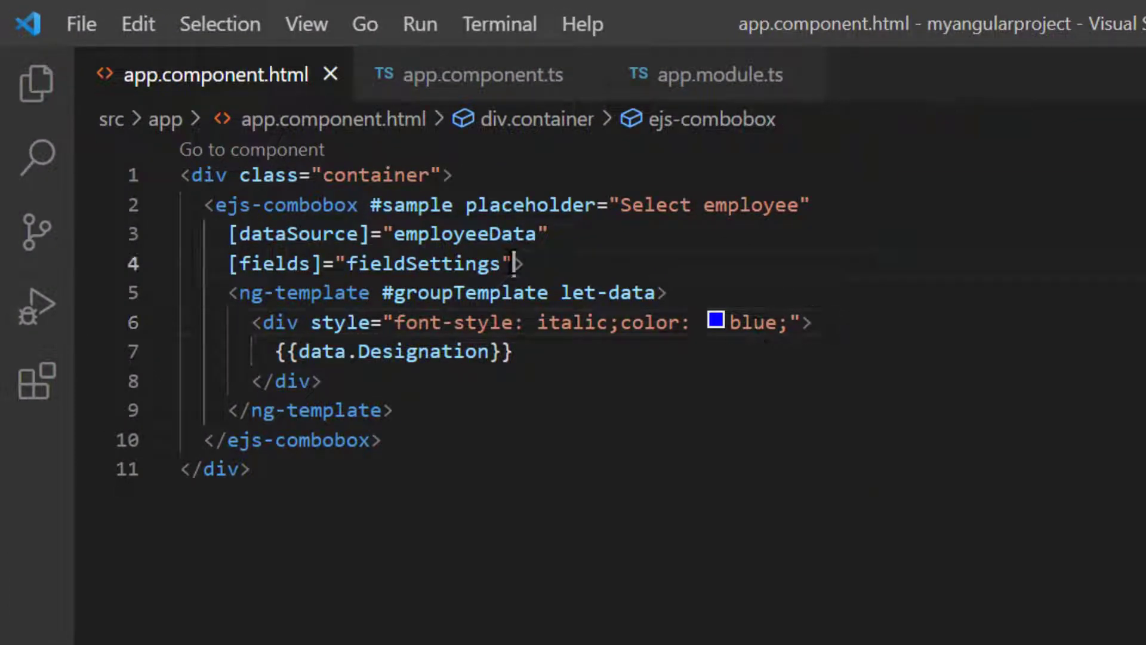
key(Return)
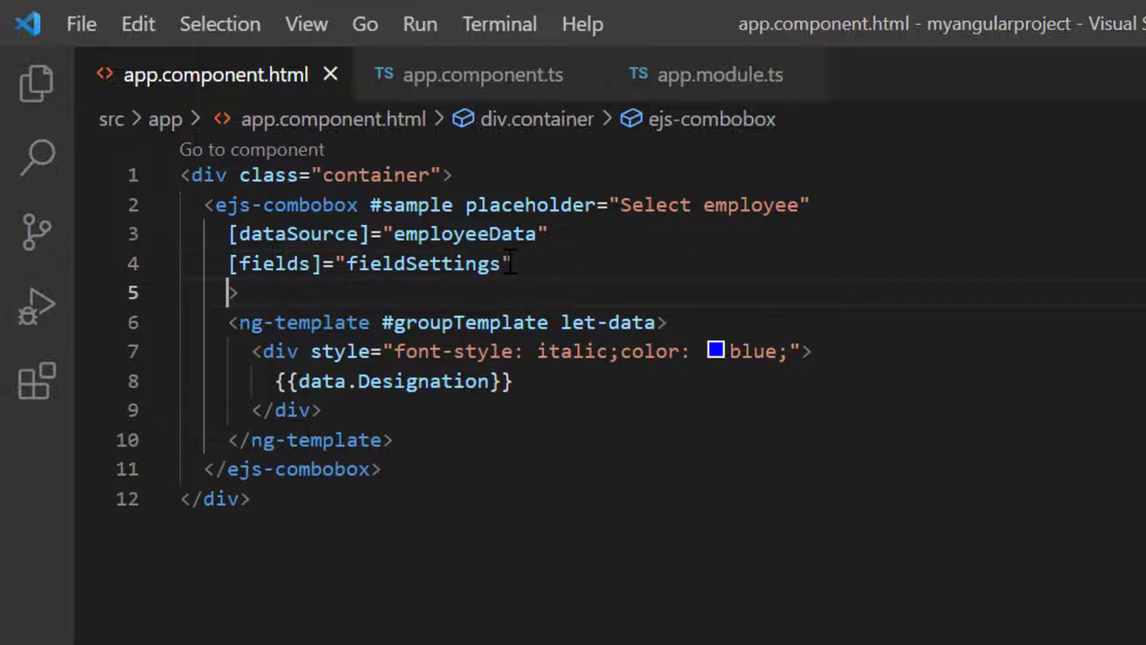
text([al)
key(Down)
key(Return)
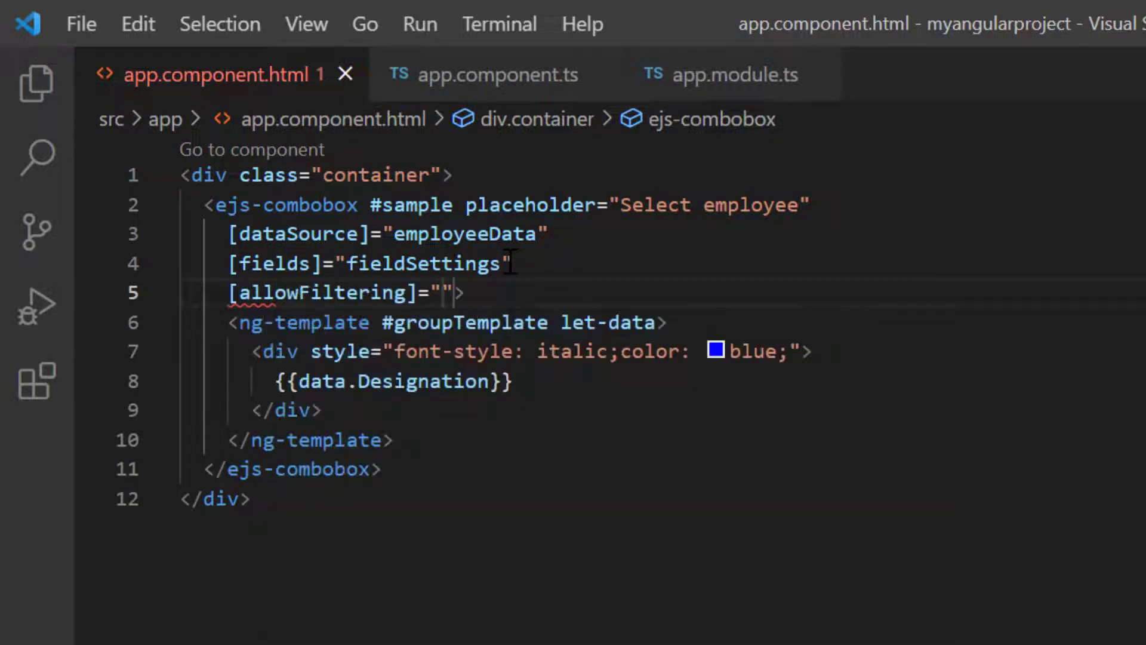
text(true)
key(Right)
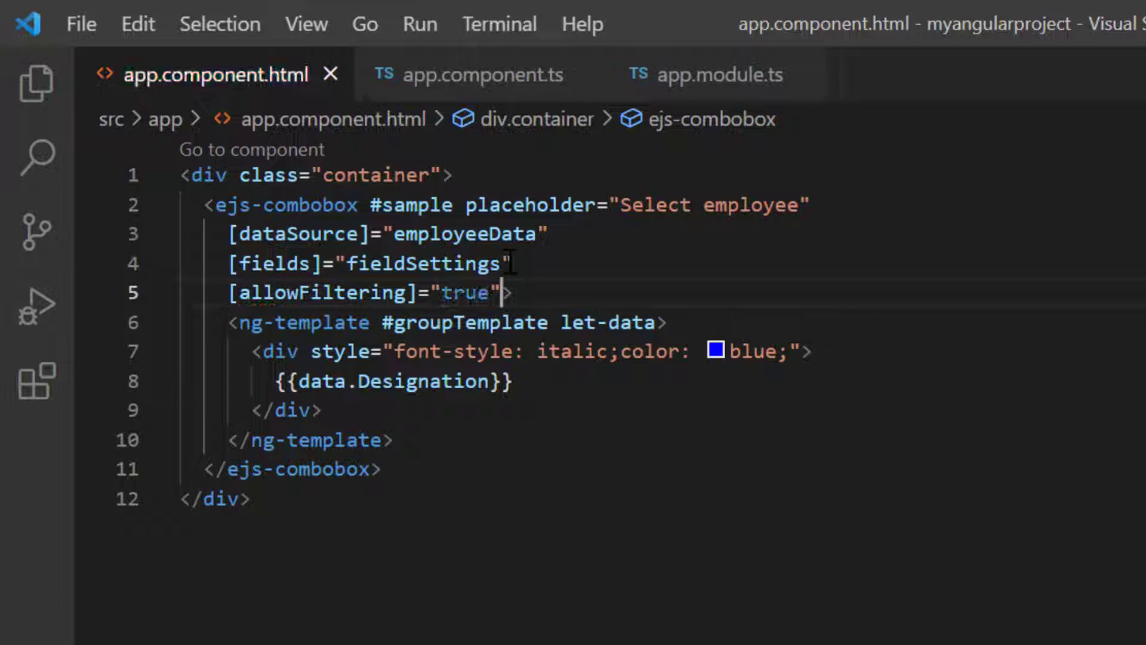
key(Right)
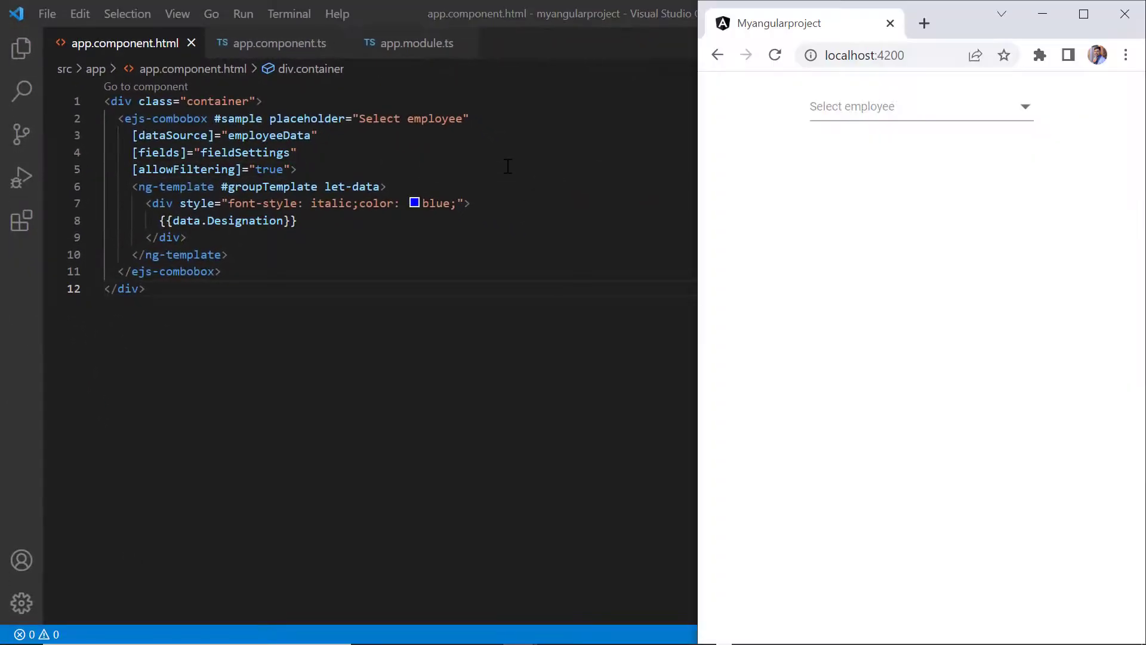
- Filter the browser combobox with 'S' and select Steven Buchanan
click(826, 118)
text(g)
key(BackSpace)
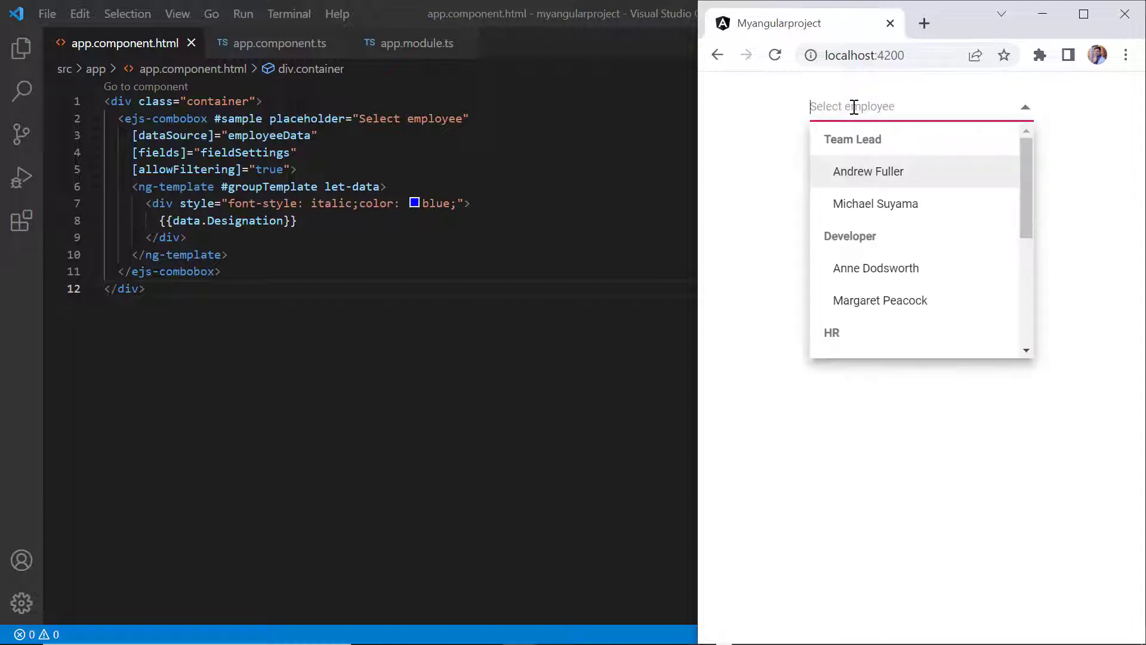
text(S)
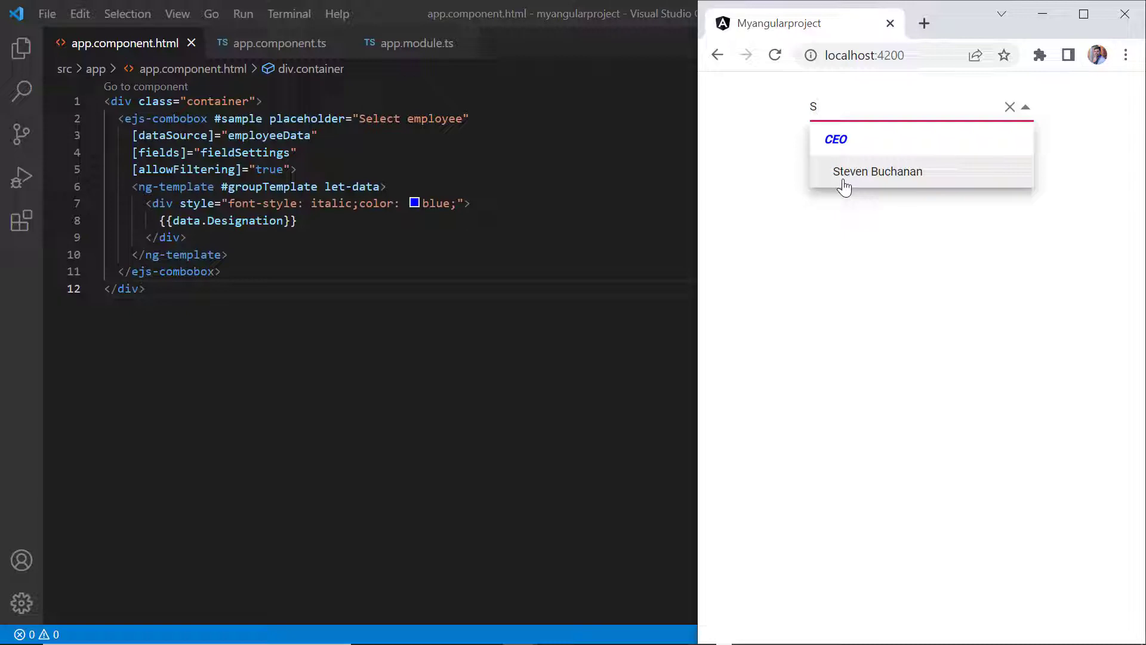
click(844, 185)
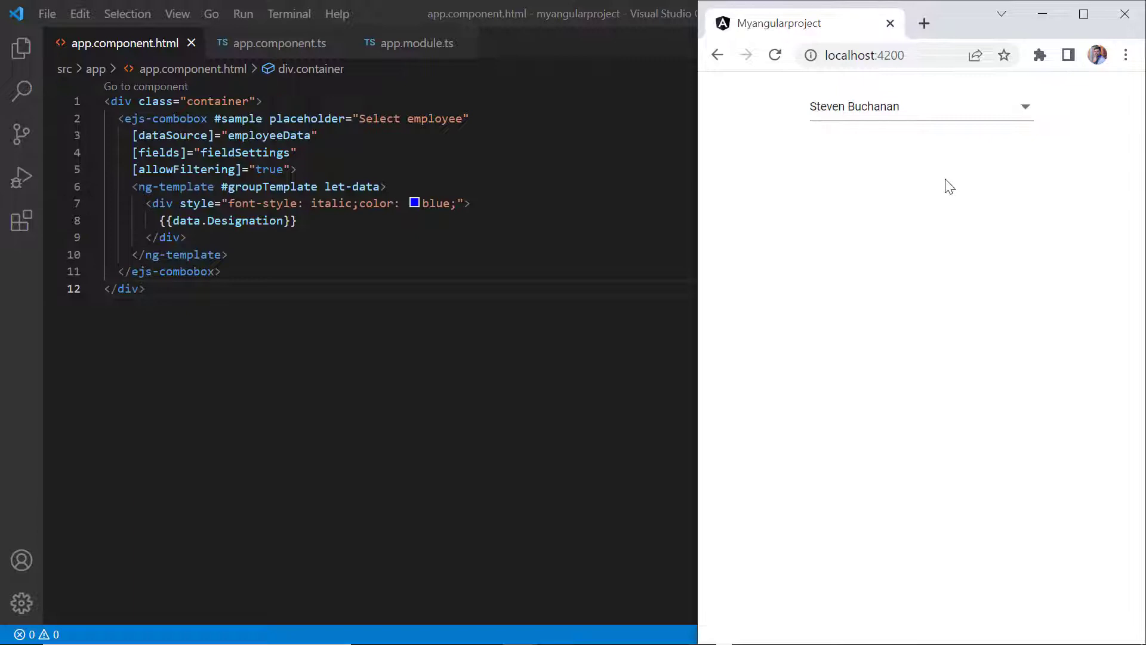
key(alt+Tab)
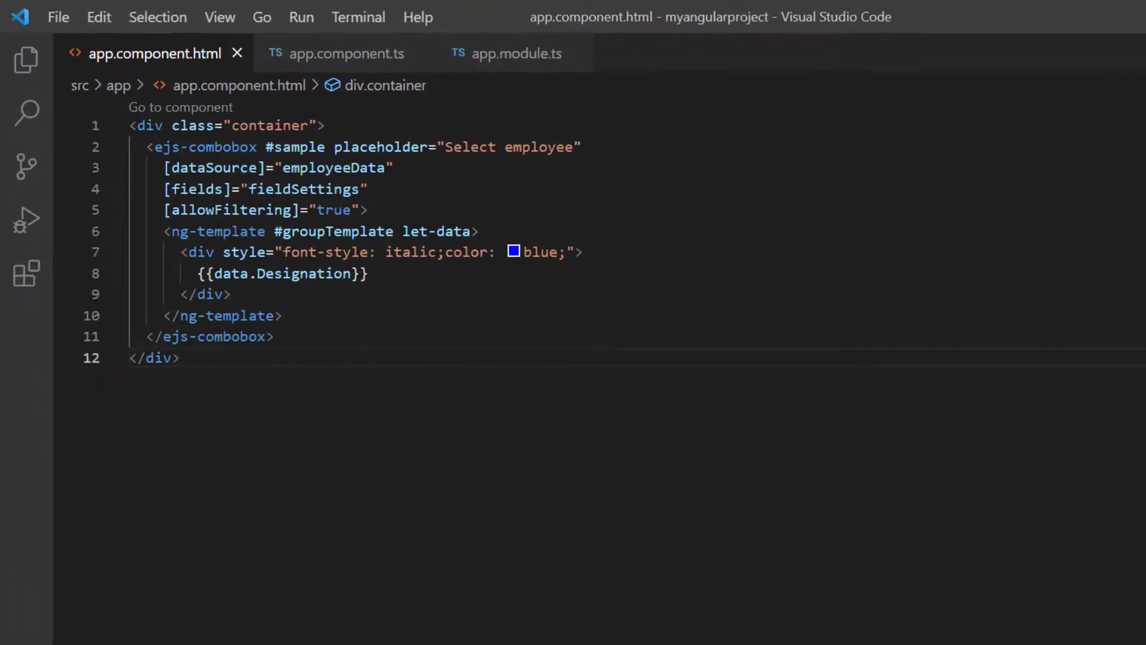
- Bind (filtering)="onFiltering($event)" on the ejs-combobox and select the onFiltering name
click(359, 211)
key(Return)
text((fi)
key(Return)
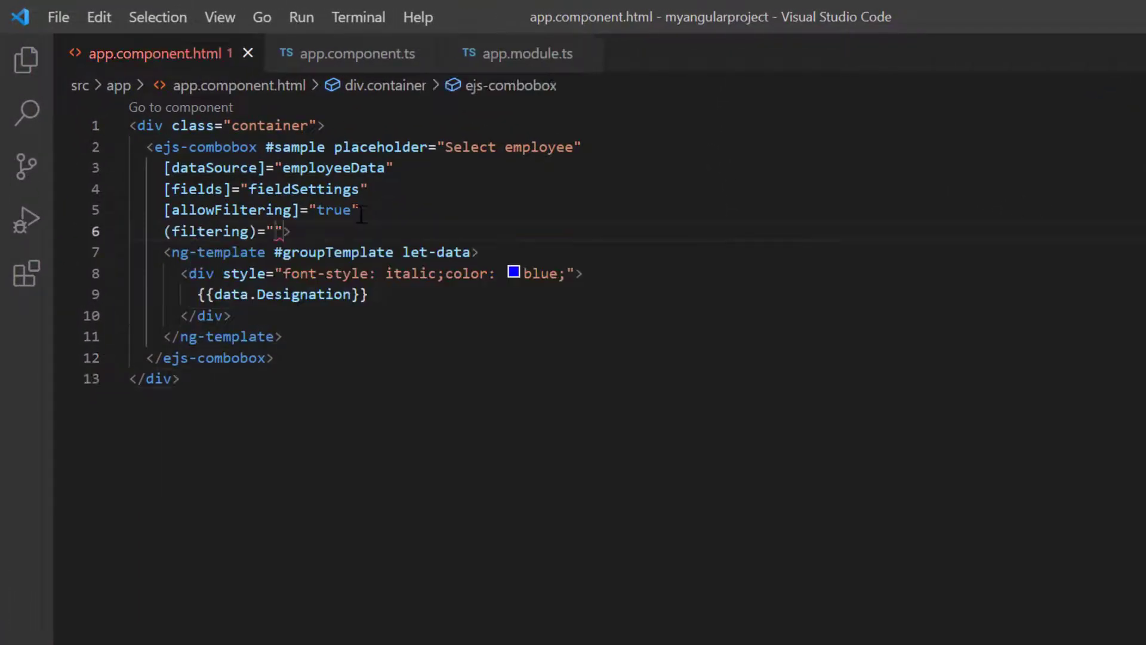
text(on)
text(Filtering($event)
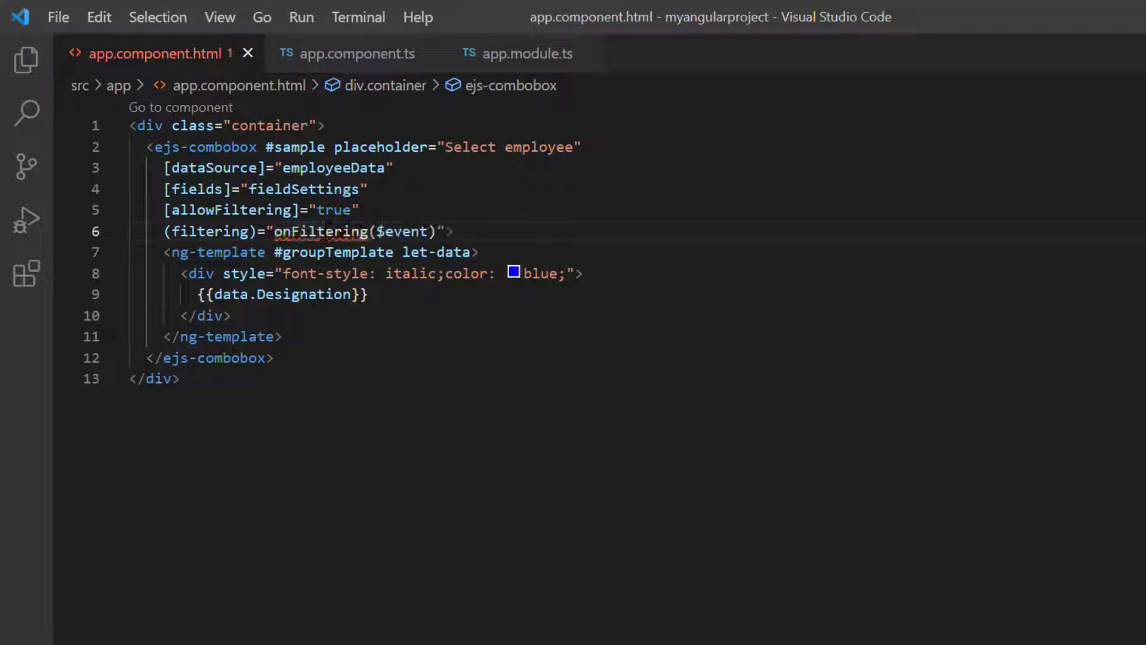
double_click(324, 232)
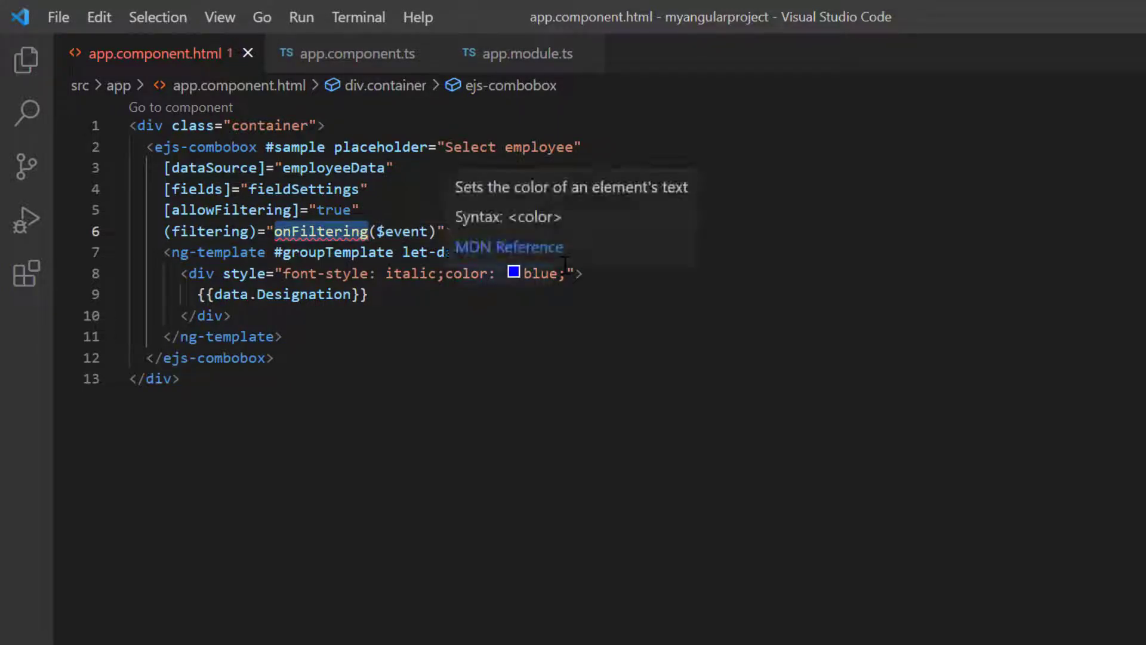
click(371, 69)
text(pub)
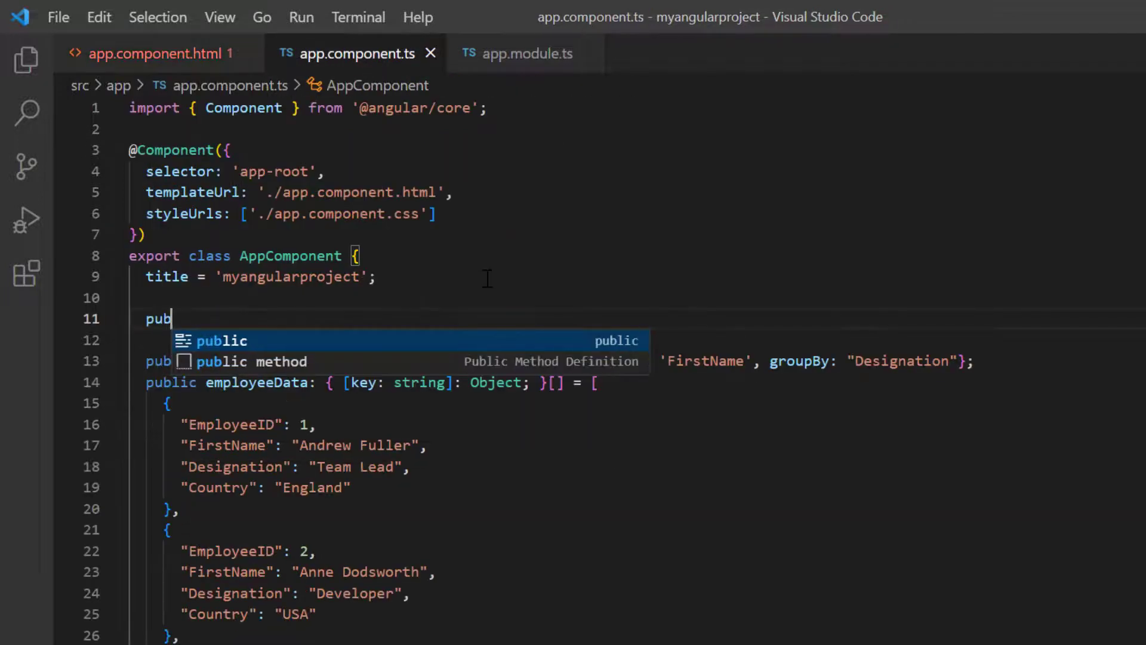
text(lic onFiltering=()=>{)
key(Return)
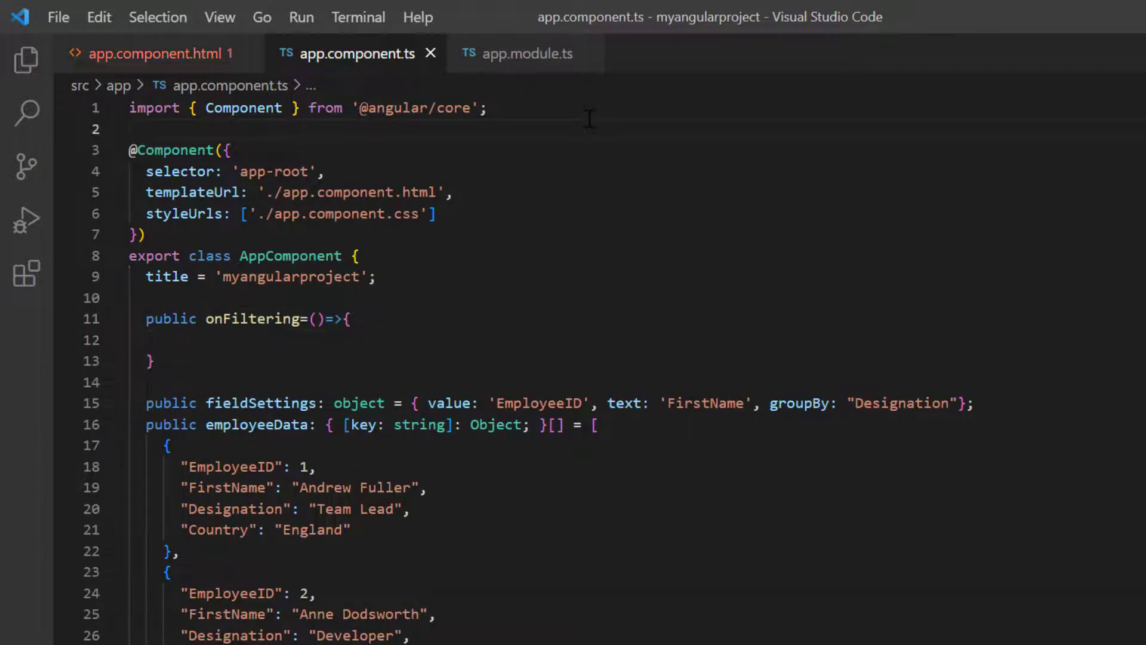
text(import {} from '@syncfu)
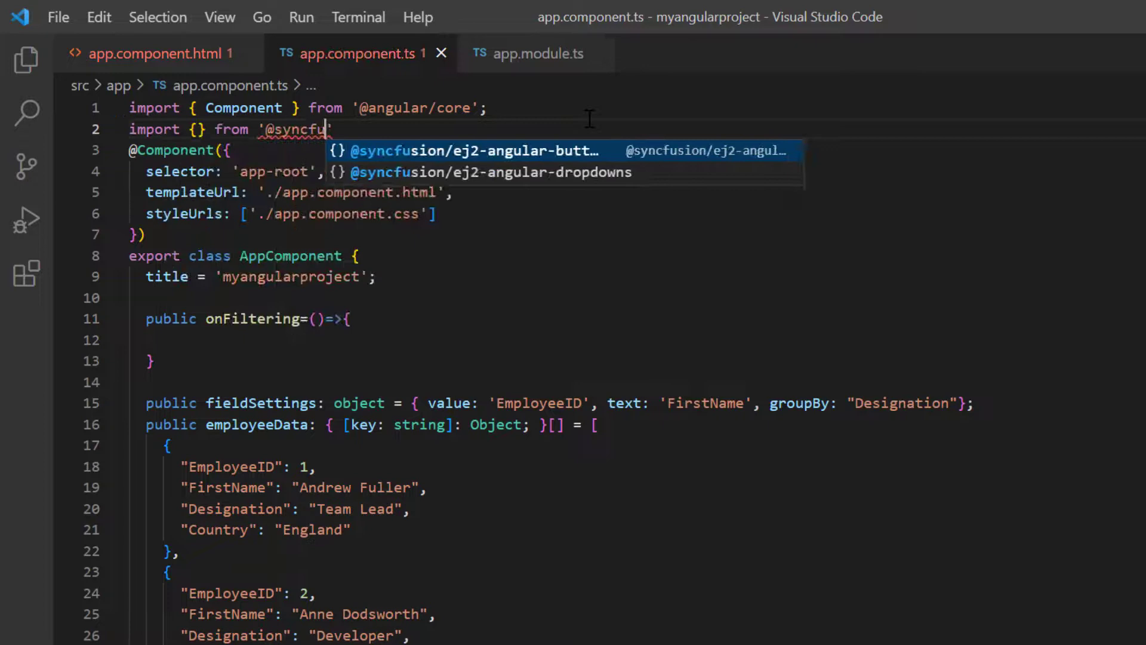
text(sion/ej2-b)
key(Return)
text(;)
key(Home)
key(Right)
key(Right)
key(Right)
text(Emit)
key(Return)
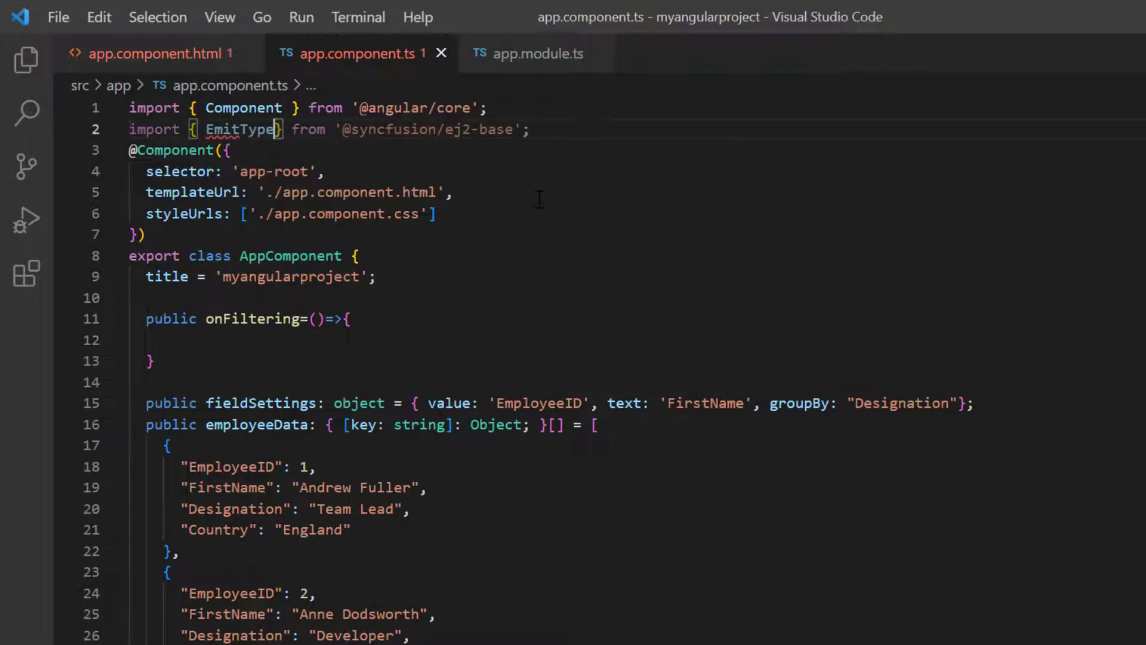
key(space)
key(End)
key(Return)
text(import { Q} from '@syncfusion/ej2-data';)
key(Home)
key(Right)
key(Right)
key(Right)
text(Qu)
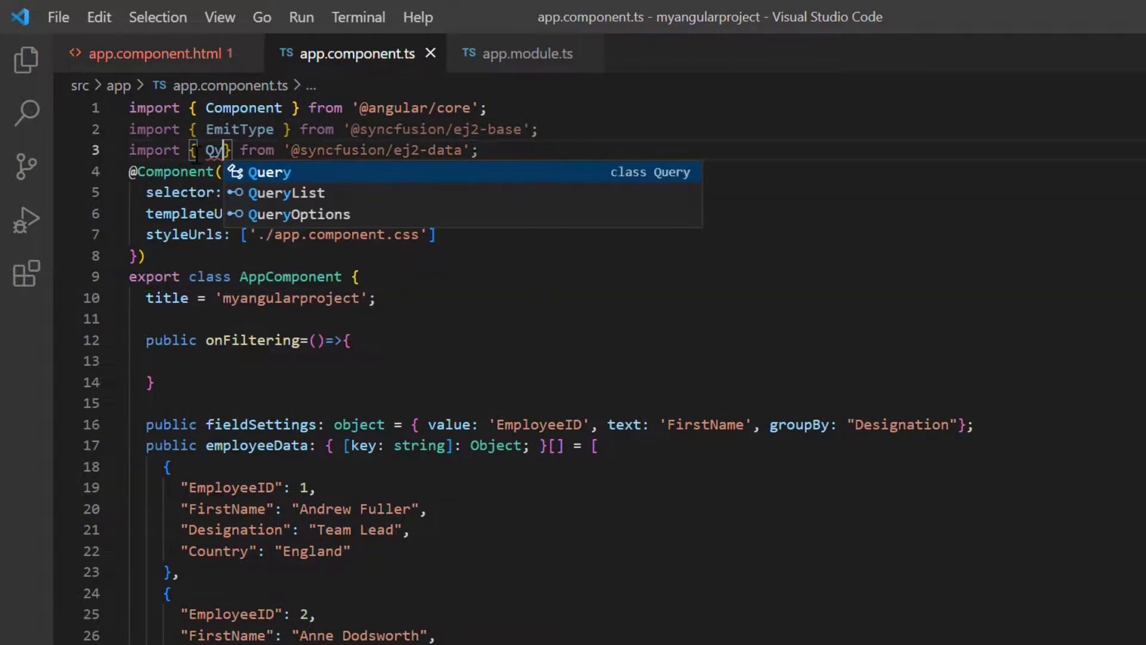
key(BackSpace)
key(Return)
key(space)
key(End)
key(Return)
text(imp)
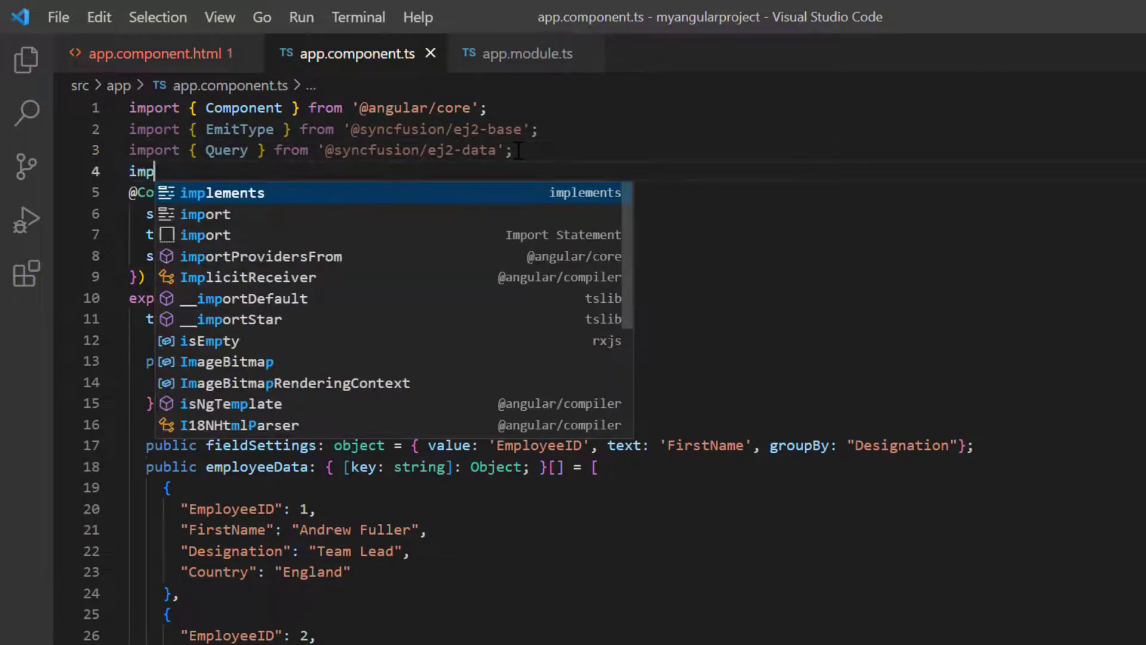
text(ort {} from '@syncfusion/ej)
key(Down)
key(Down)
key(Return)
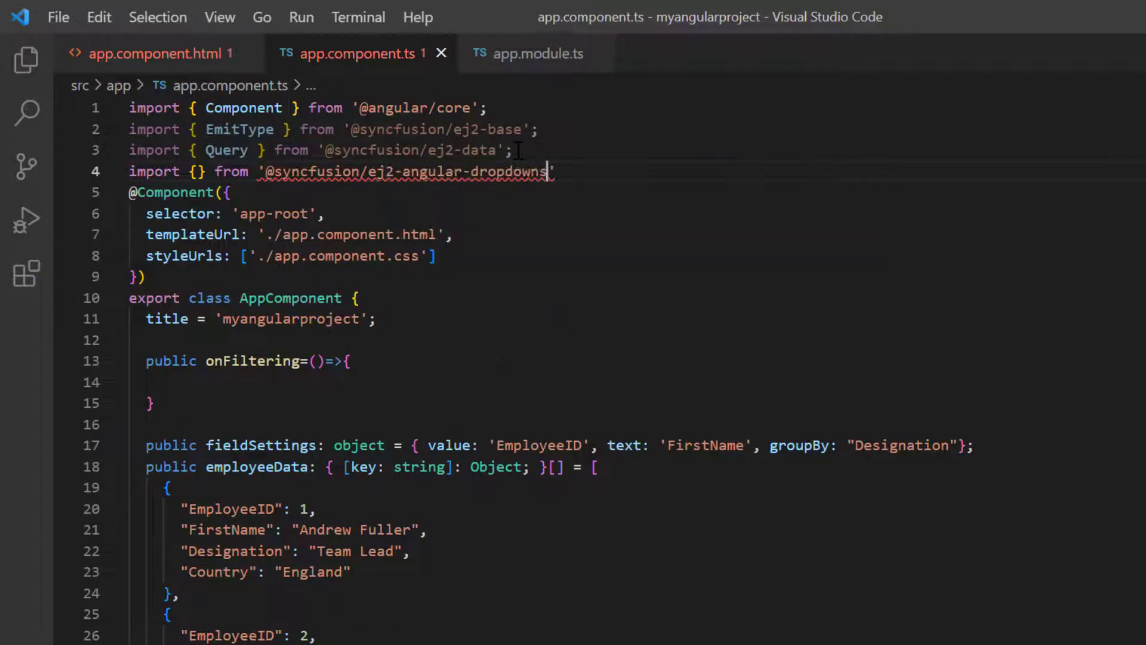
text(;)
key(Home)
key(Right)
key(Right)
key(Right)
text(Filter)
key(Down)
- Type the onFiltering argument as FilteringEventArgs and declare a Query named dataQuery
key(Return)
click(307, 361)
text(EmitType)
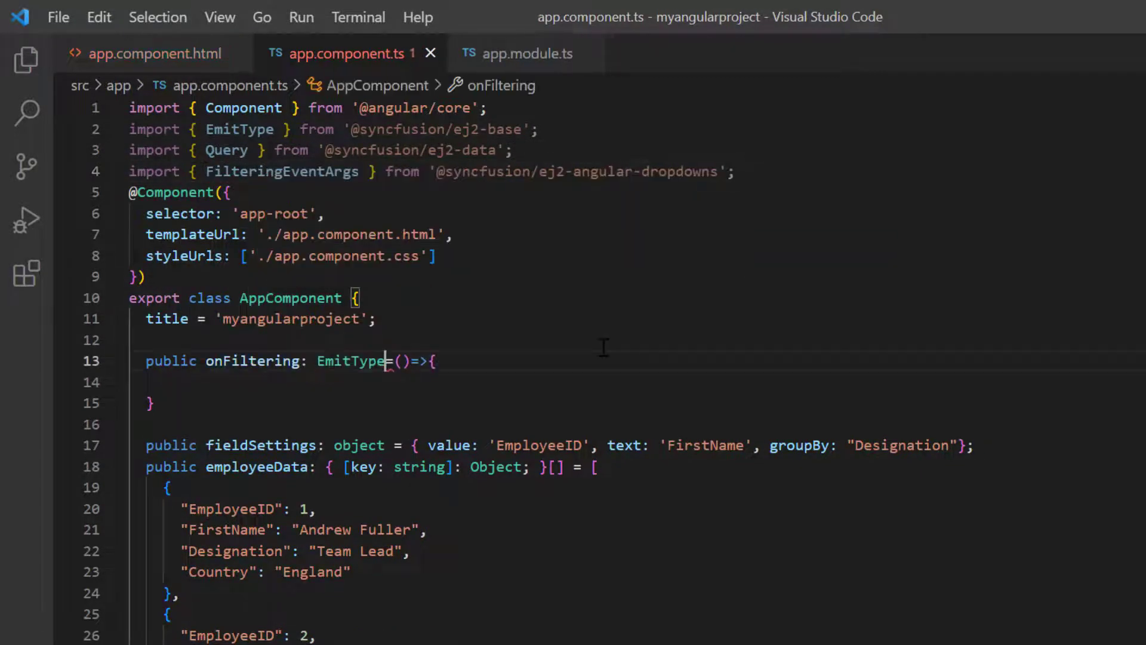
text(<FilteringEventArgs>)
click(574, 361)
text(args: FilteringEventArgs)
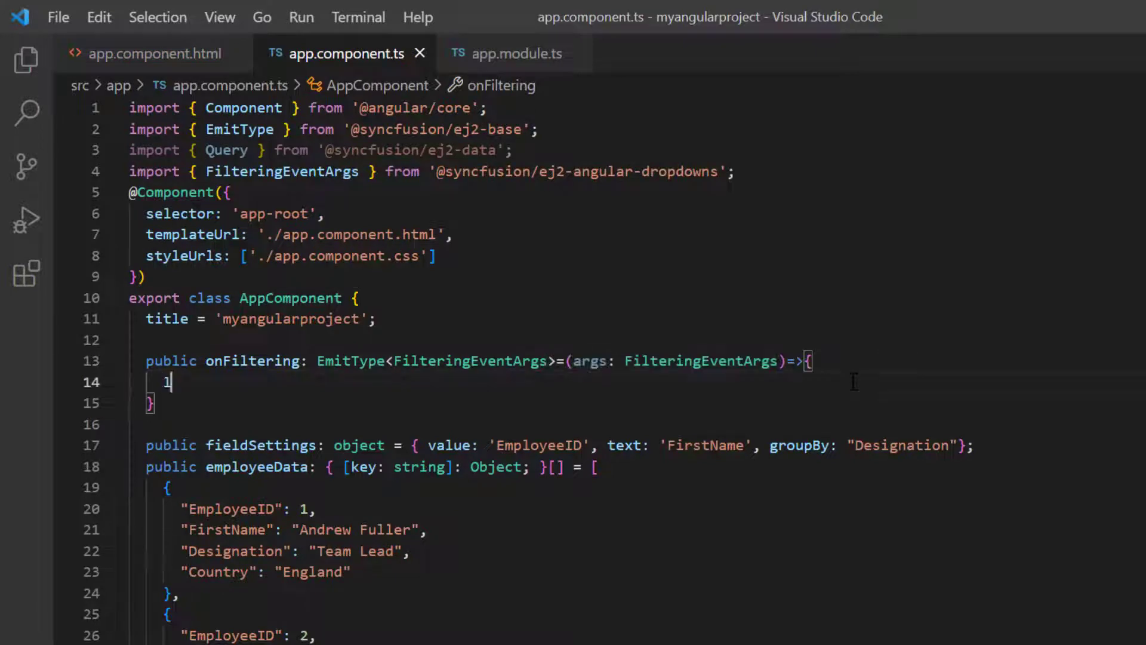
click(852, 383)
text(let dataQuery: Query = )
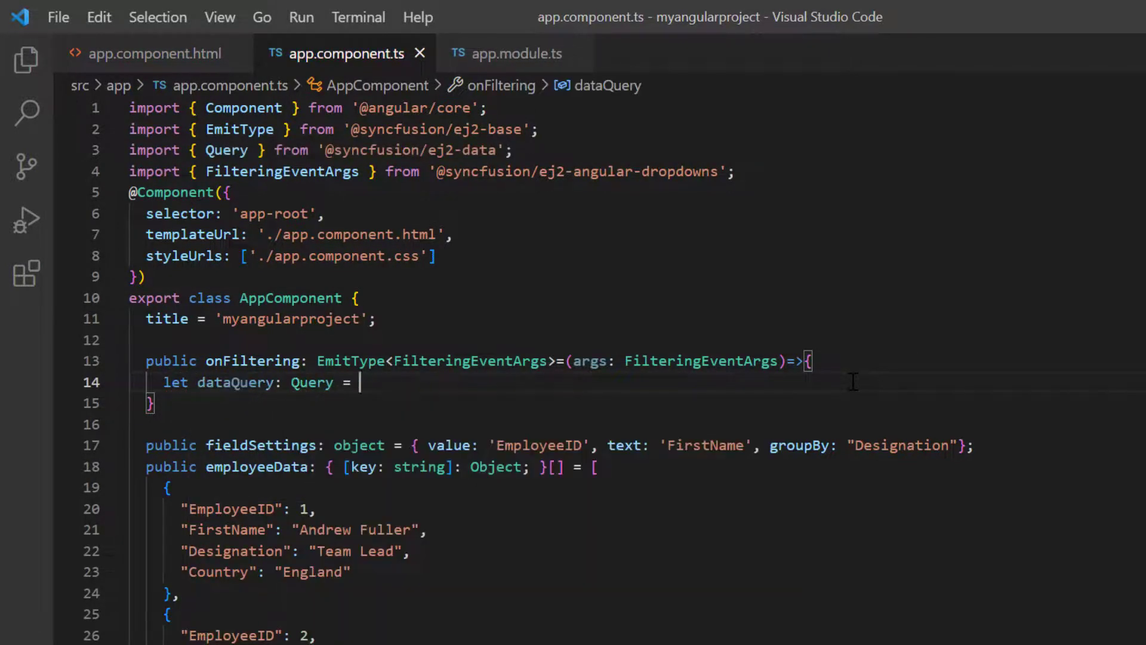
text(new Qu)
key(Return)
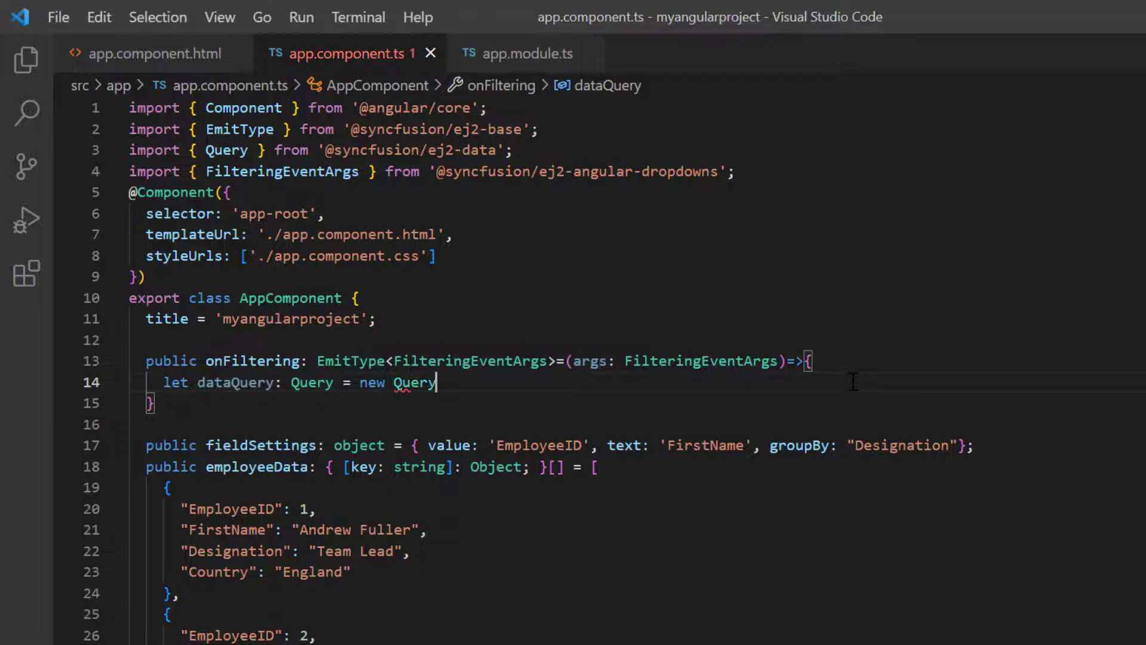
text(();)
key(Return)
text(data)
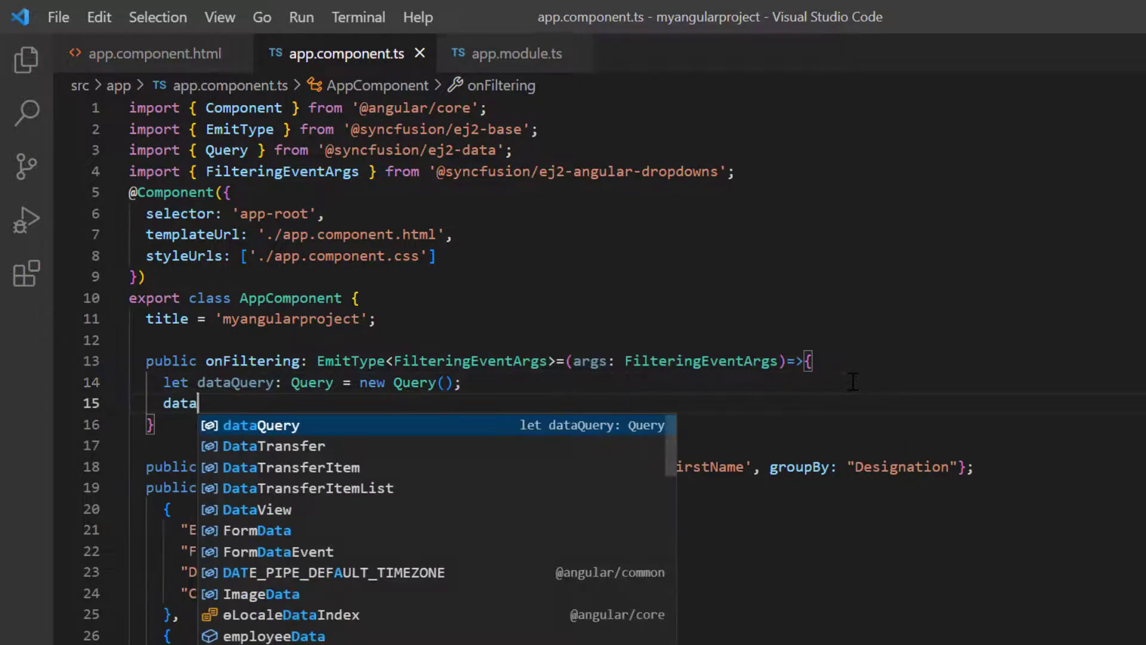
key(Return)
text(= (args.text !== '') ? dataQuery.where())
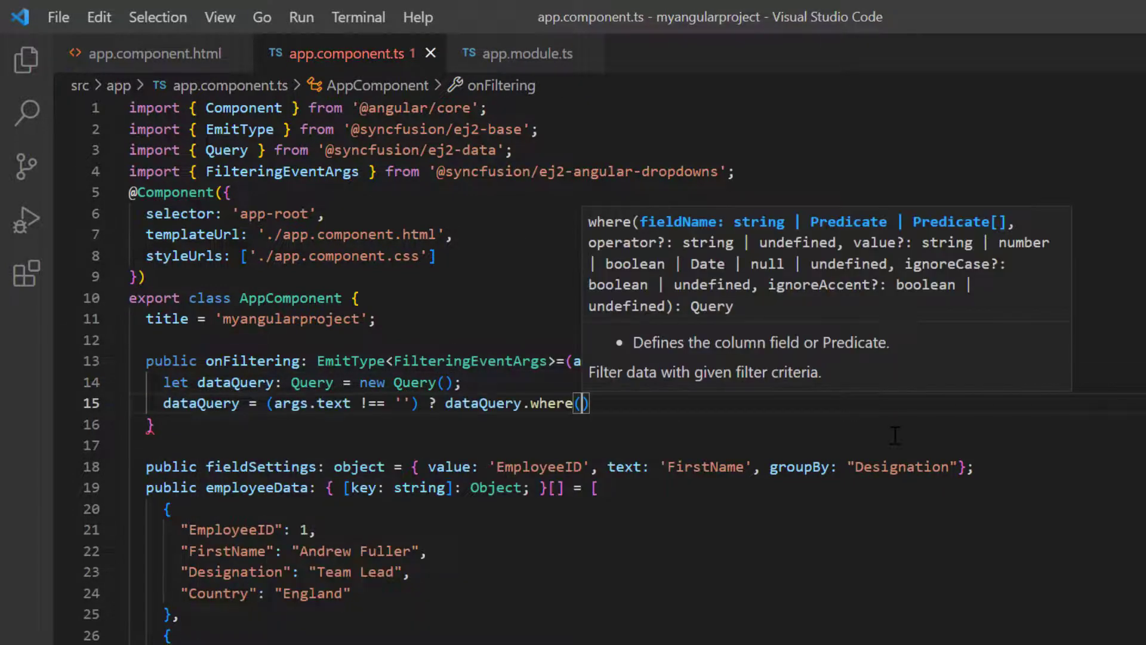
- Complete the query with where('FirstName', 'endswith', args.text, true)
double_click(226, 550)
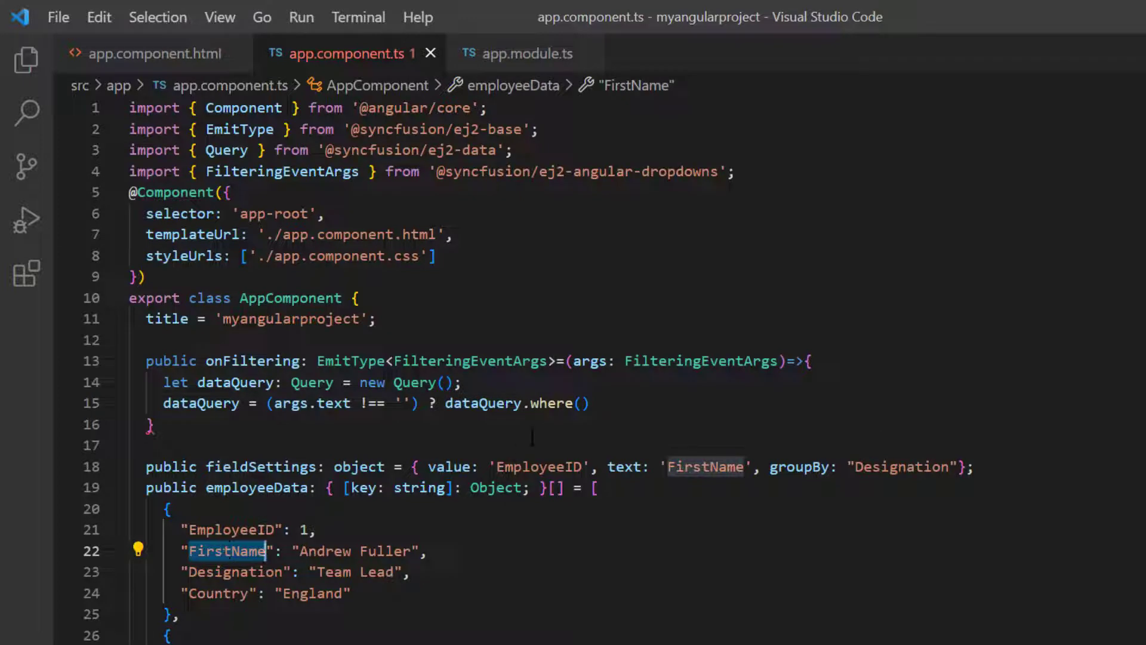
key(ctrl+c)
click(583, 403)
text(')
key(ctrl+v)
text(',)
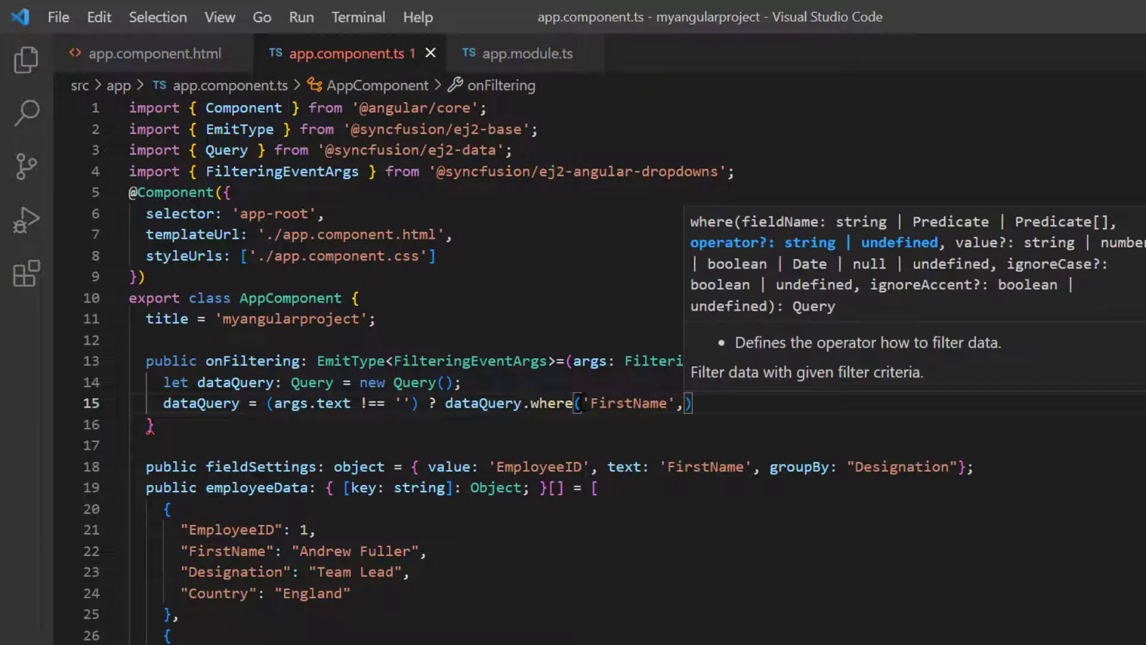
text('endswith)
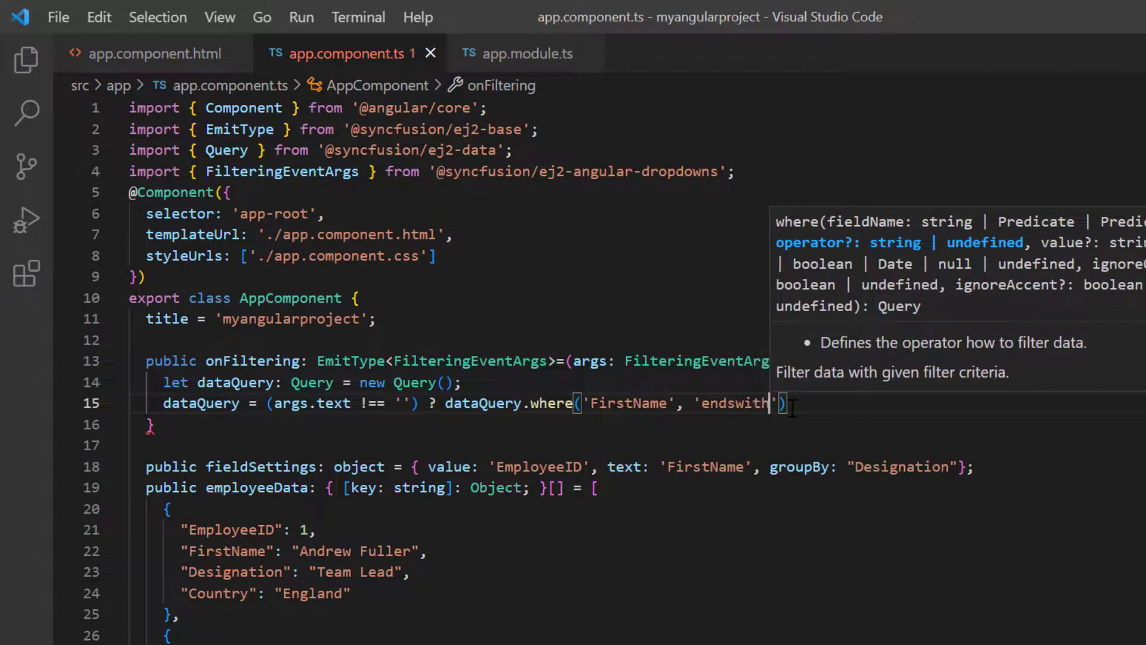
text(', ar)
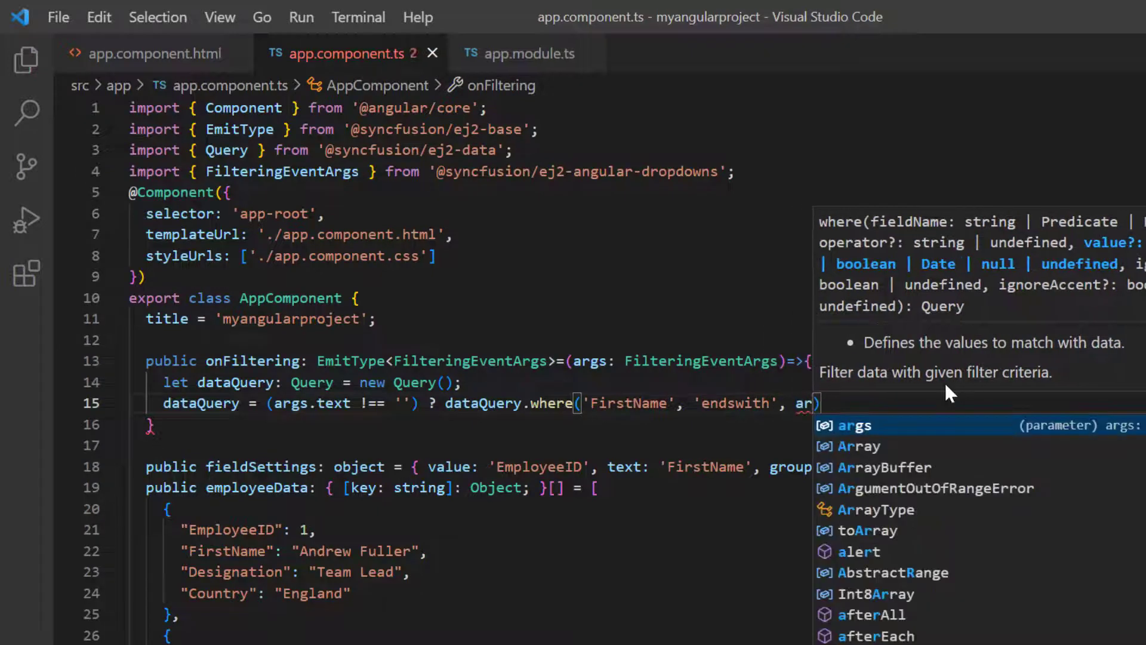
text(gs.text, )
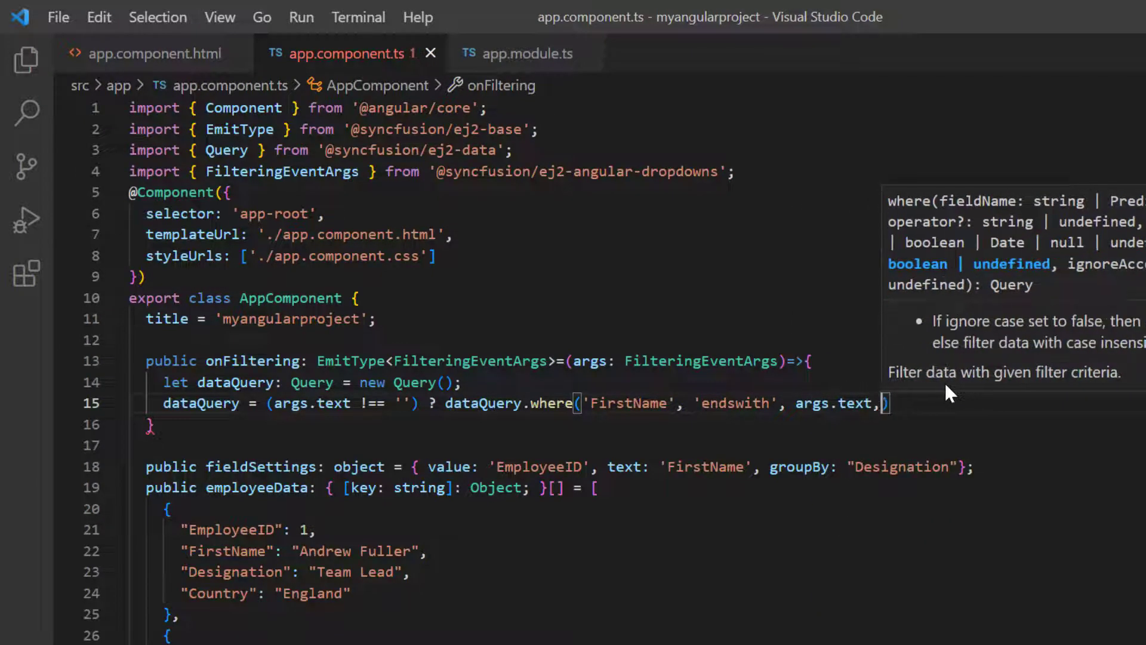
text(true) : dataQuery)
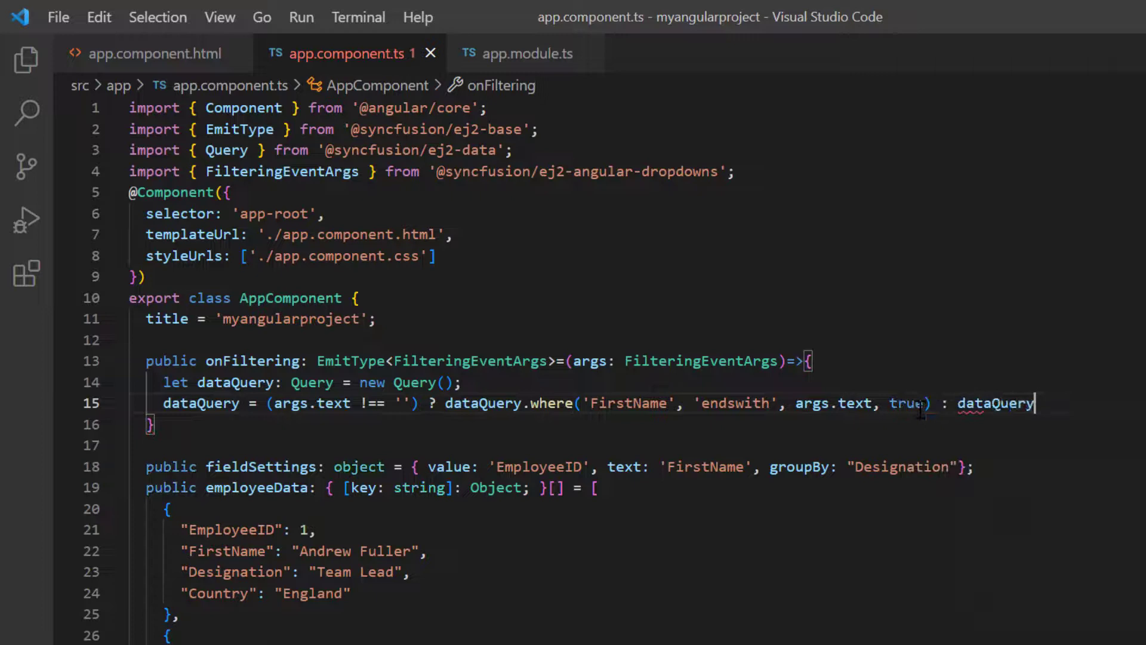
text(;)
- Call args.updateData(this.employeeData, dataQuery) after the filter query
key(Return)
text(args.u)
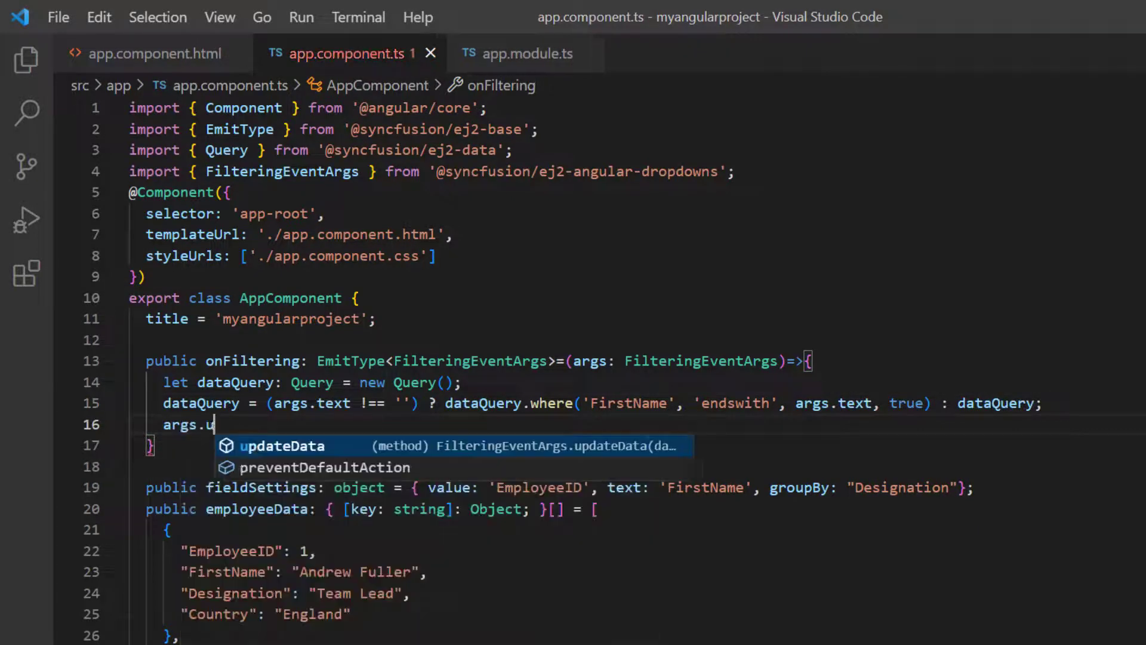
key(Tab)
text((this.employeeData, da)
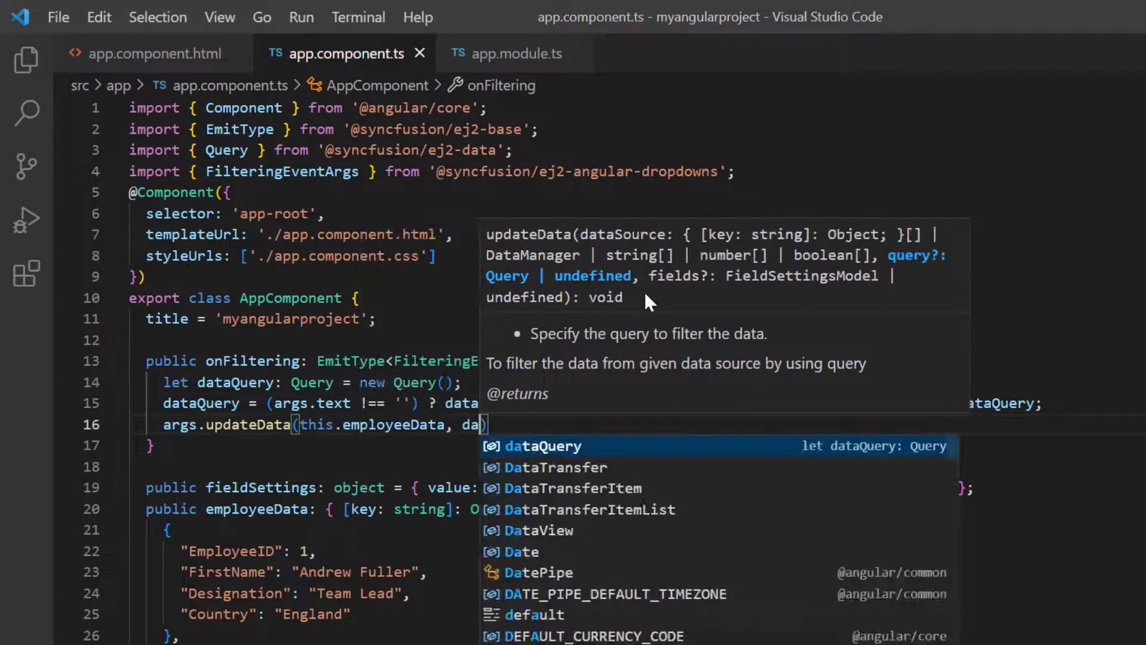
key(Tab)
key(Right)
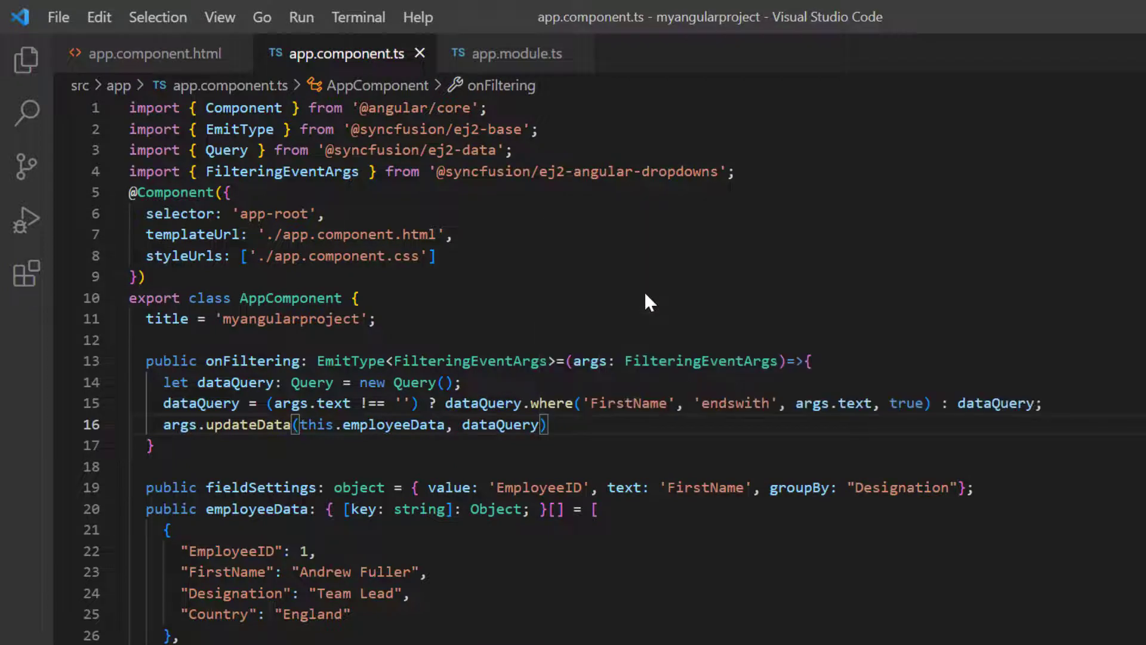
text(;)
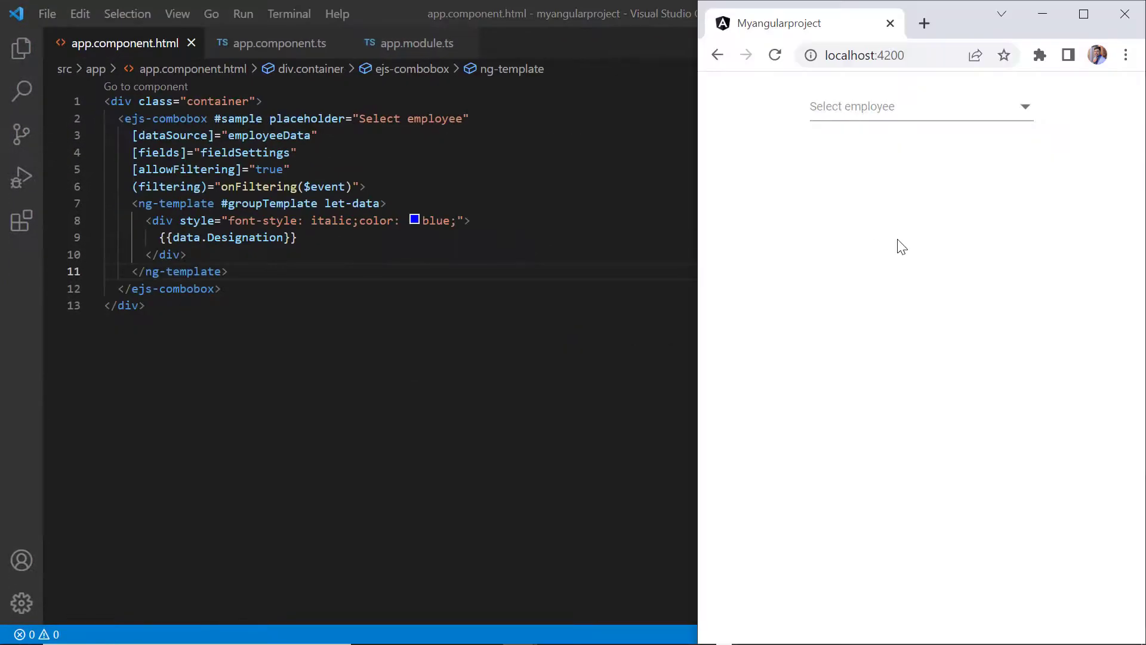
- Type k, r and g in the browser combobox, watching the filtered names, then clear it
click(862, 107)
text(k)
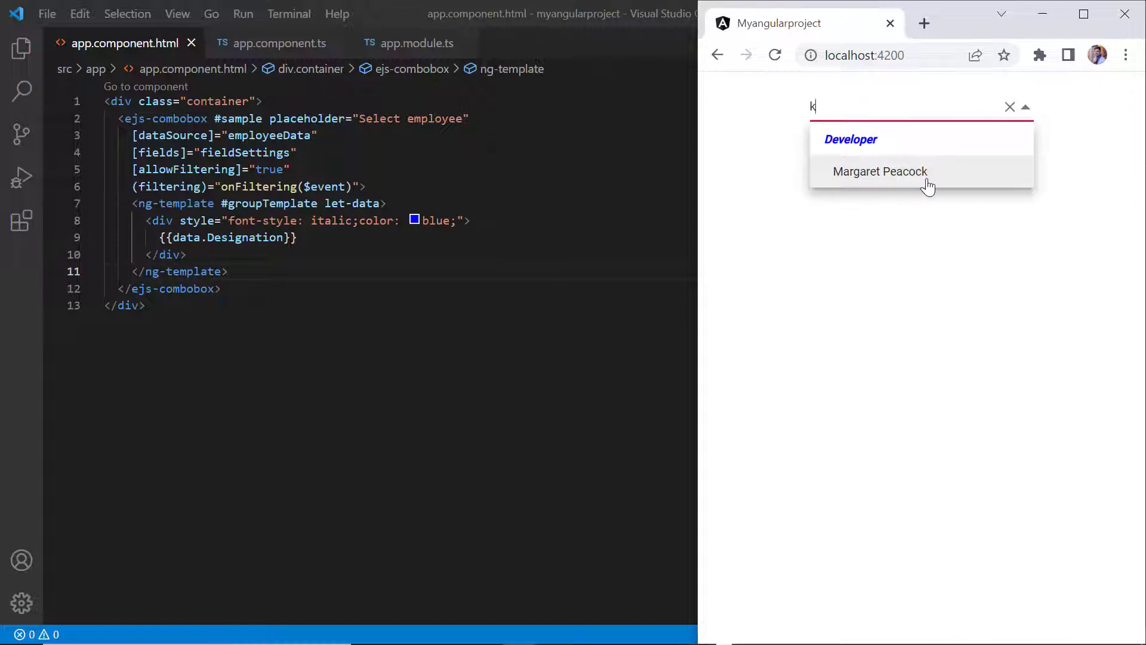
key(BackSpace)
text(r)
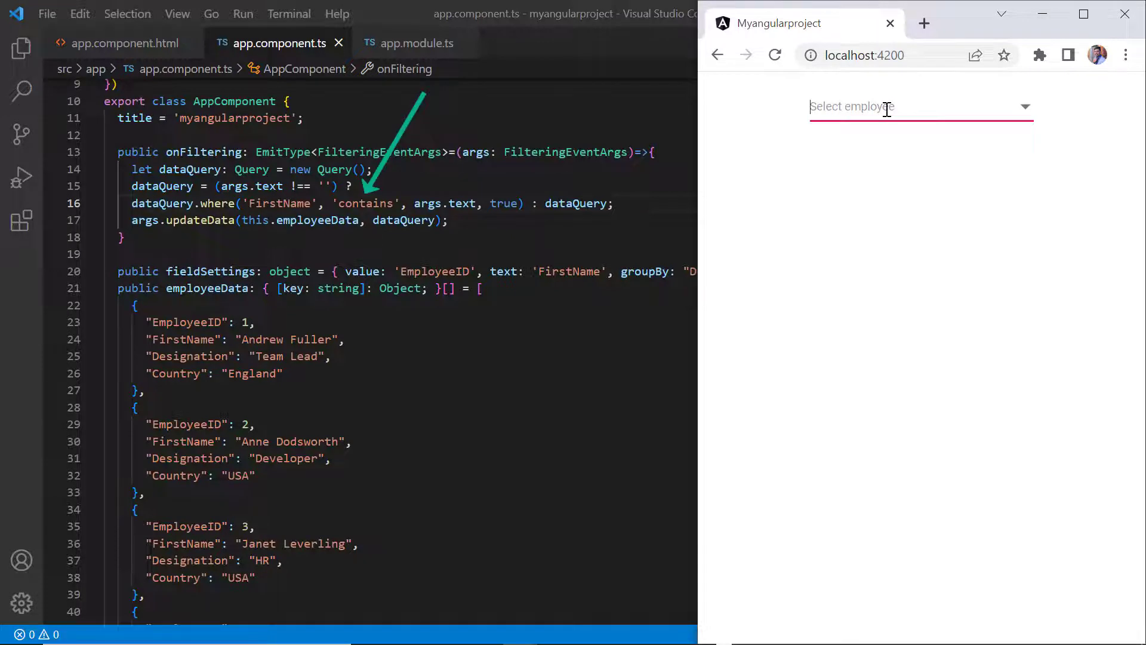
text(r)
key(BackSpace)
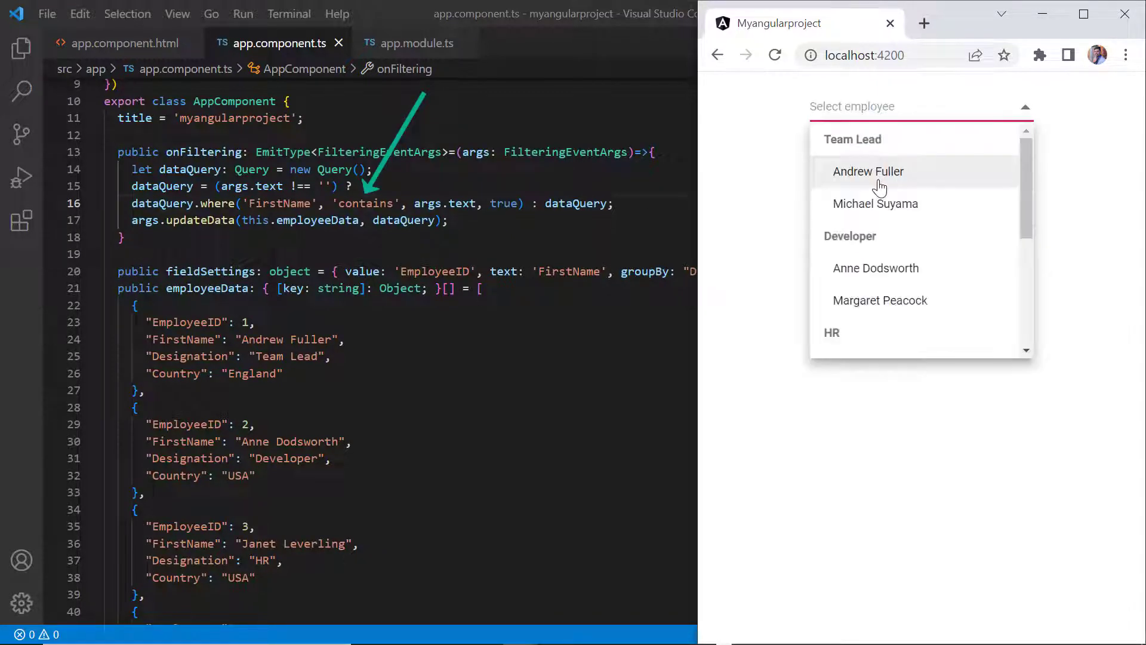
text(g-template>)
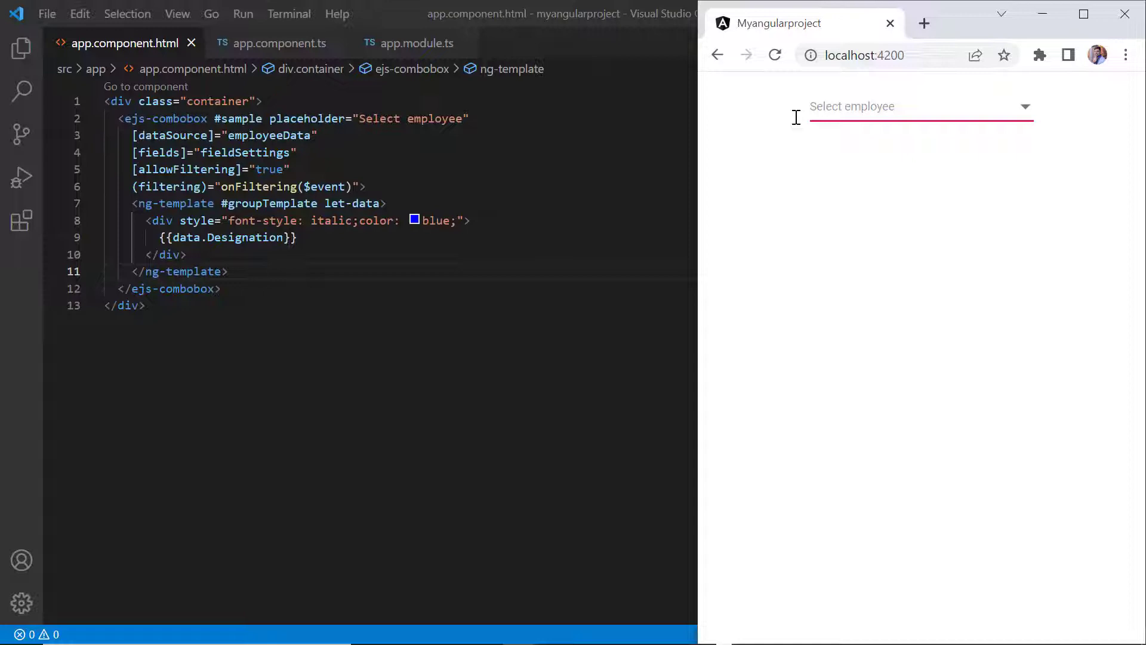
text(K)
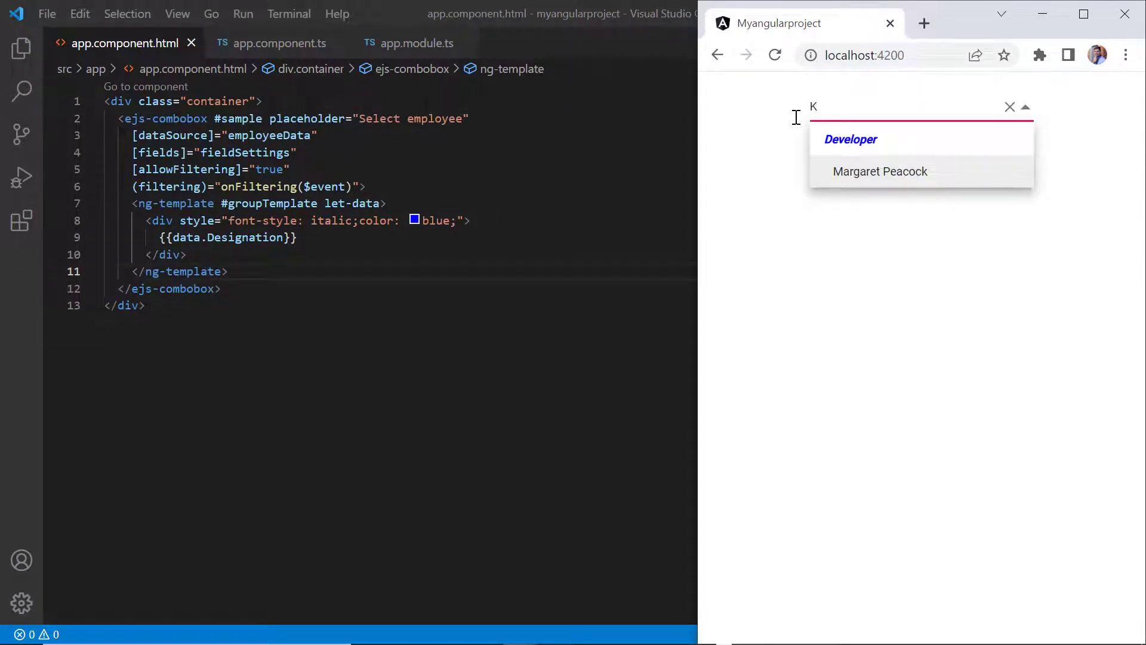
- Change the where() ignoreCase argument from true to false, then test K and k
key(BackSpace)
text(k)
click(302, 45)
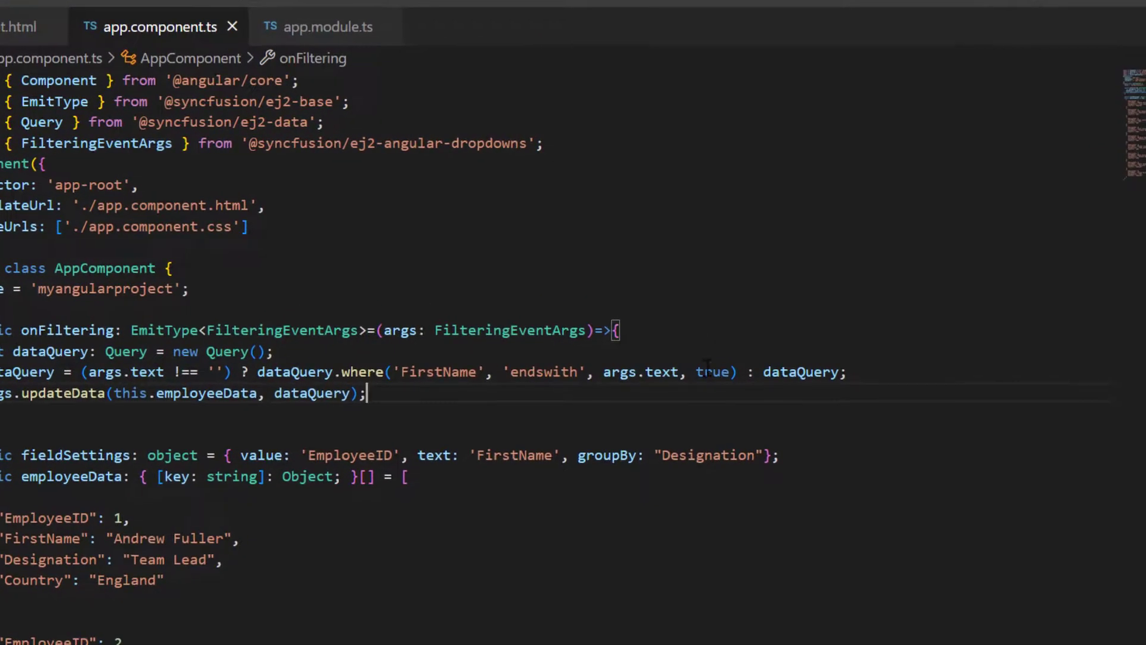
double_click(707, 370)
key(BackSpace)
key(BackSpace)
key(BackSpace)
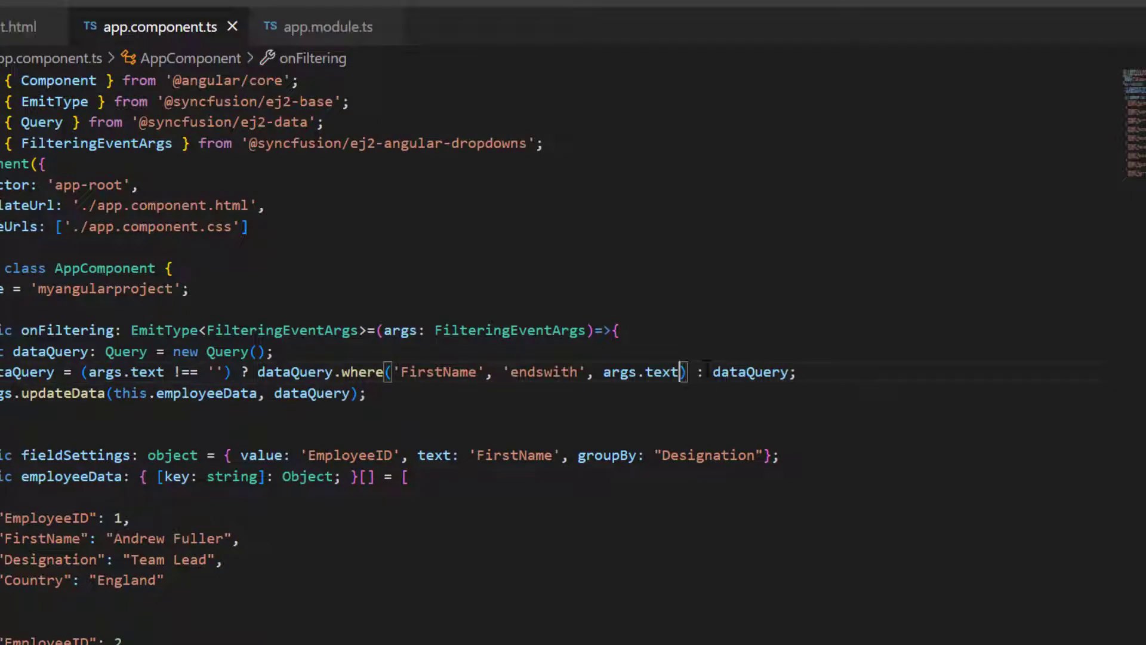
text(,)
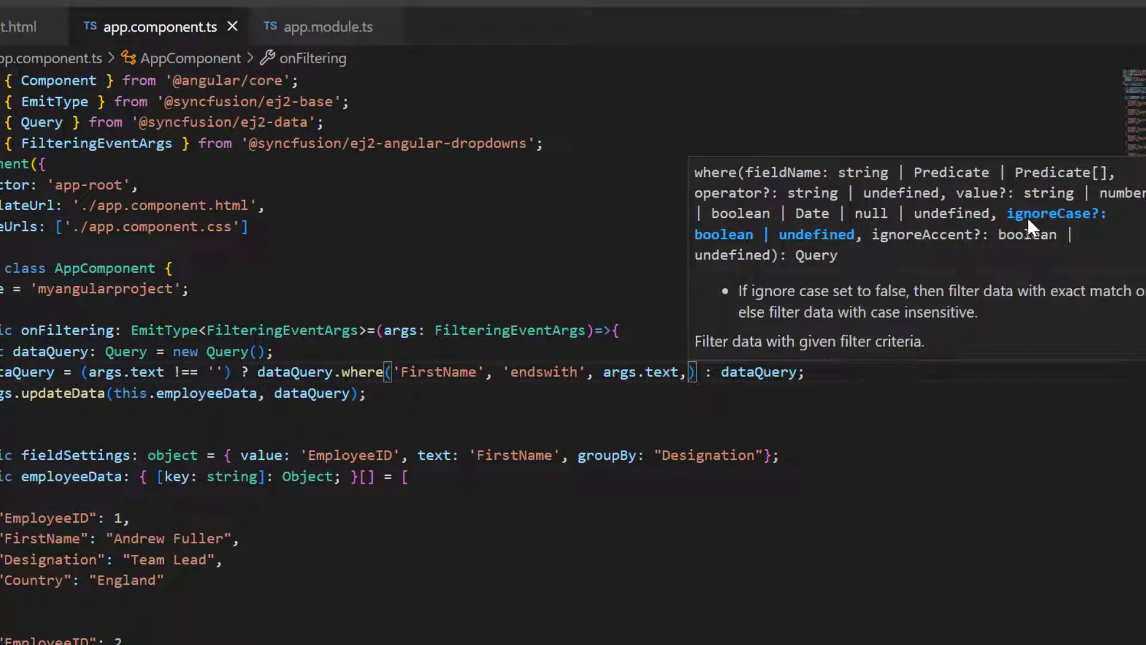
text( fa)
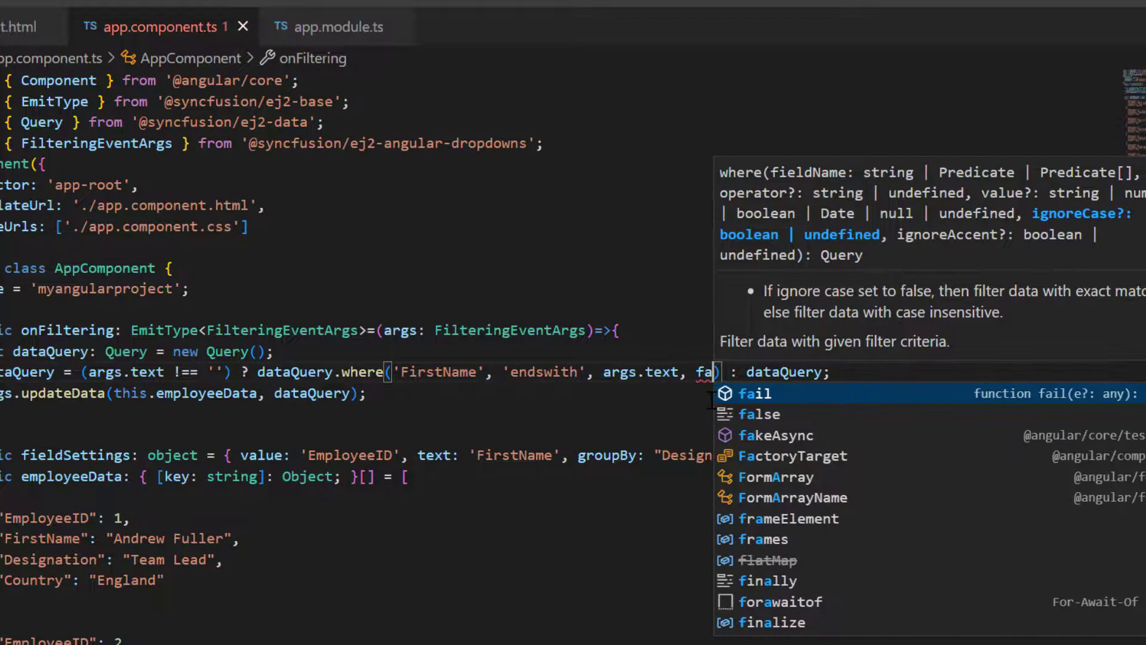
text(lse)
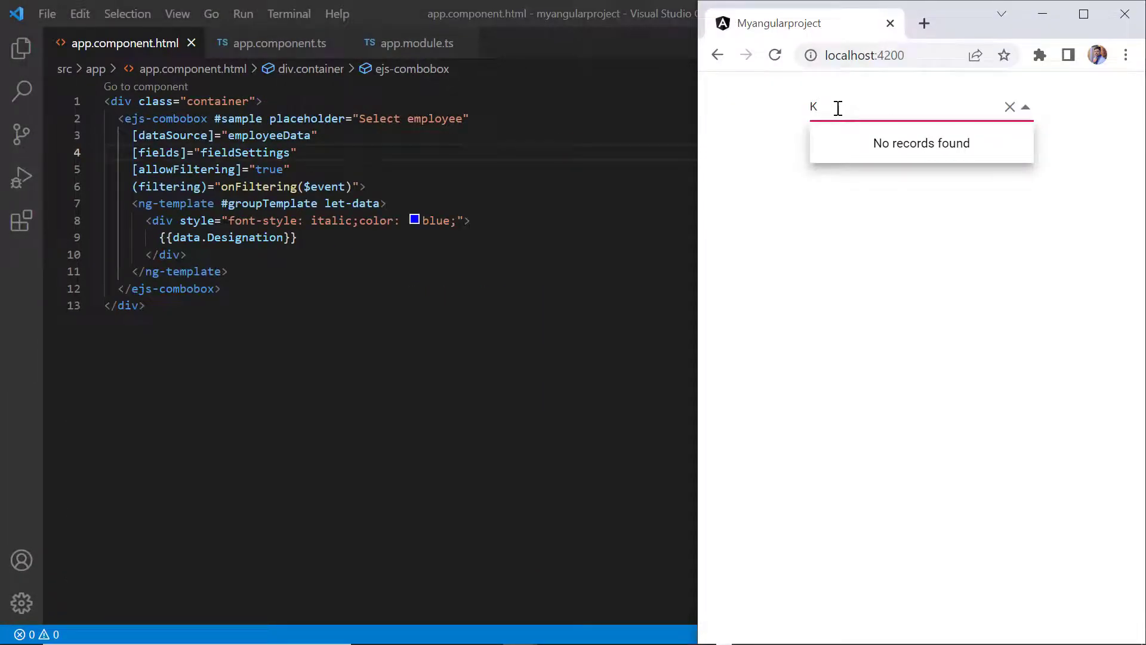
key(BackSpace)
text(k)
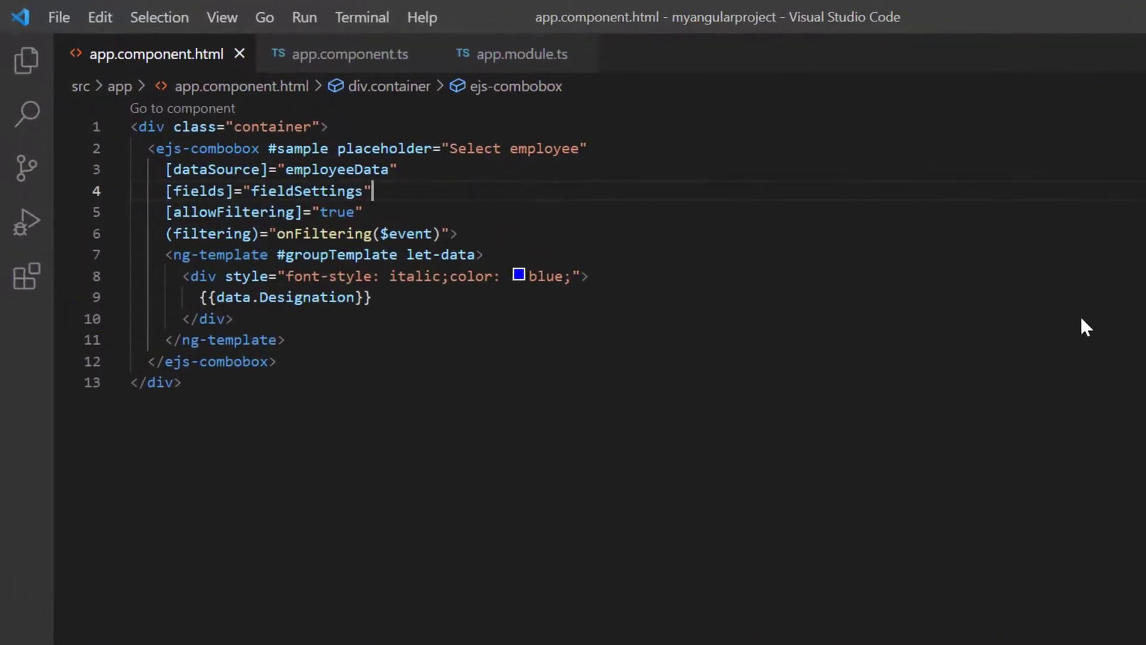
- Add [ignoreAccent]="true" to the ejs-combobox and comment out the (filtering) binding
click(451, 233)
key(Return)
text([ig)
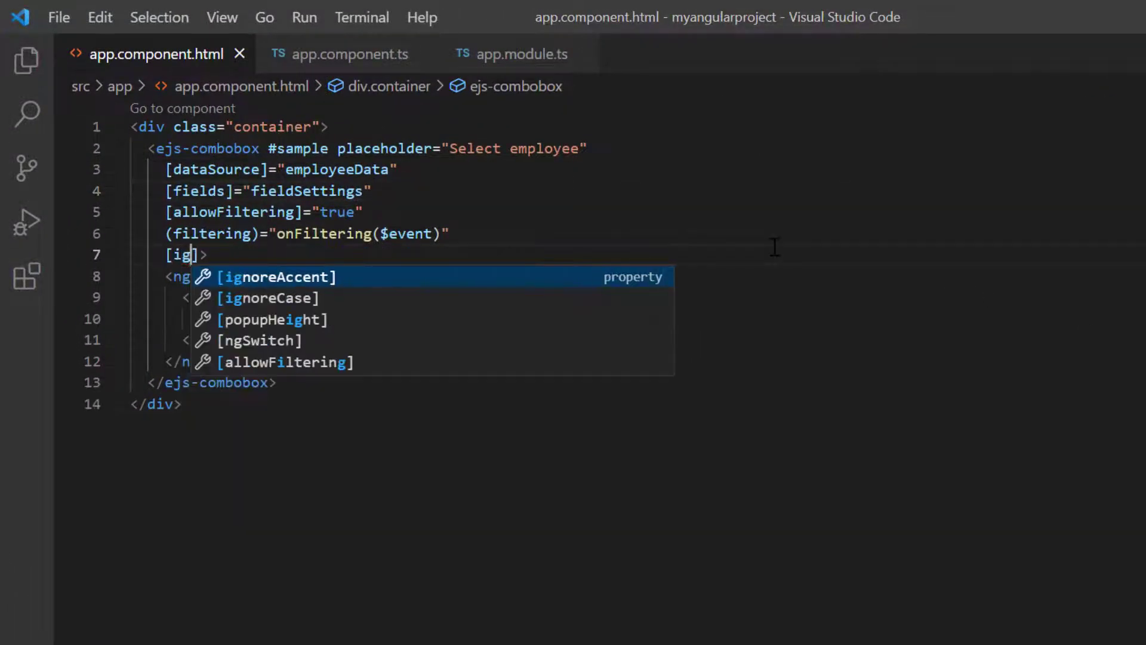
text(n)
key(Return)
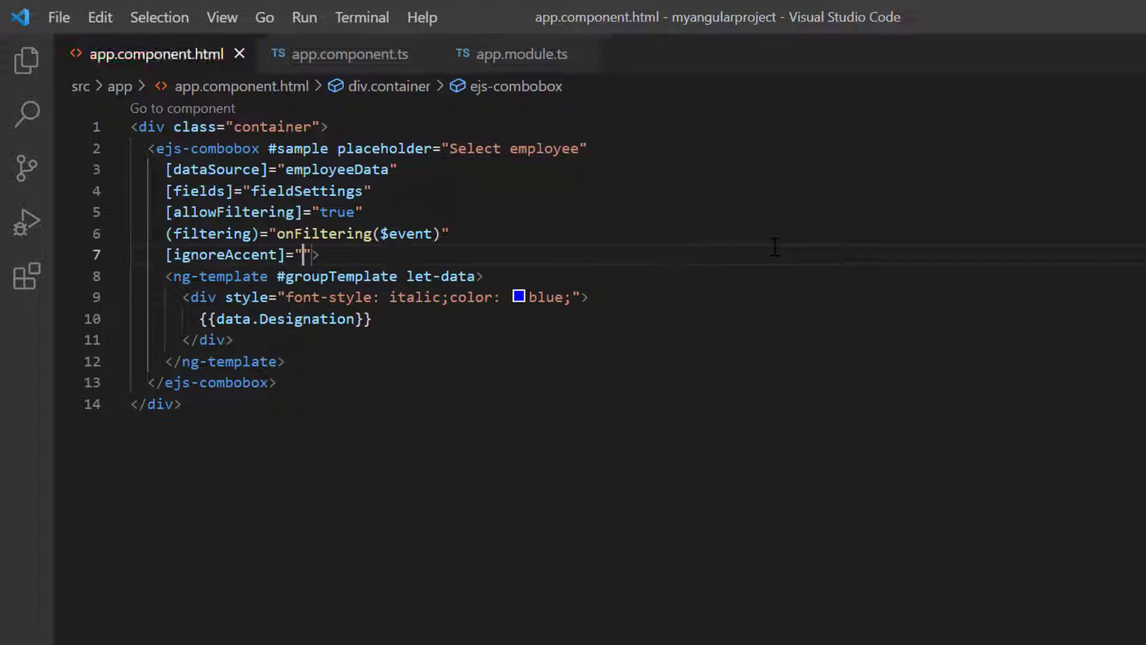
text(true)
key(Right)
key(Right)
click(391, 58)
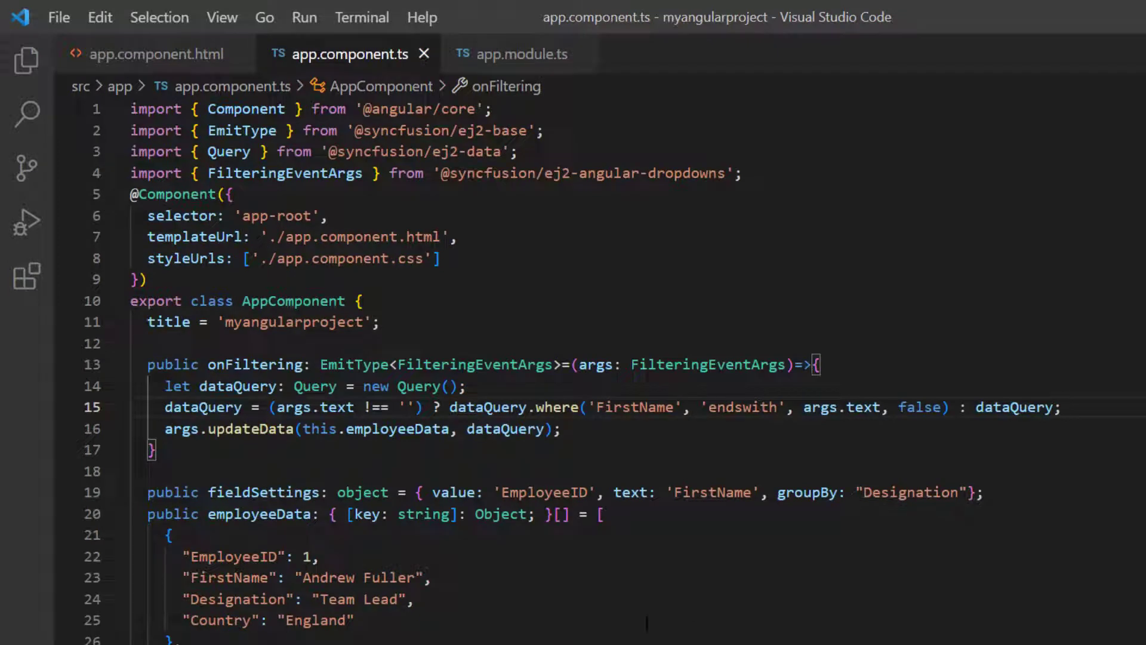
scroll(462, 618, down, 3)
drag(415, 403, 303, 403)
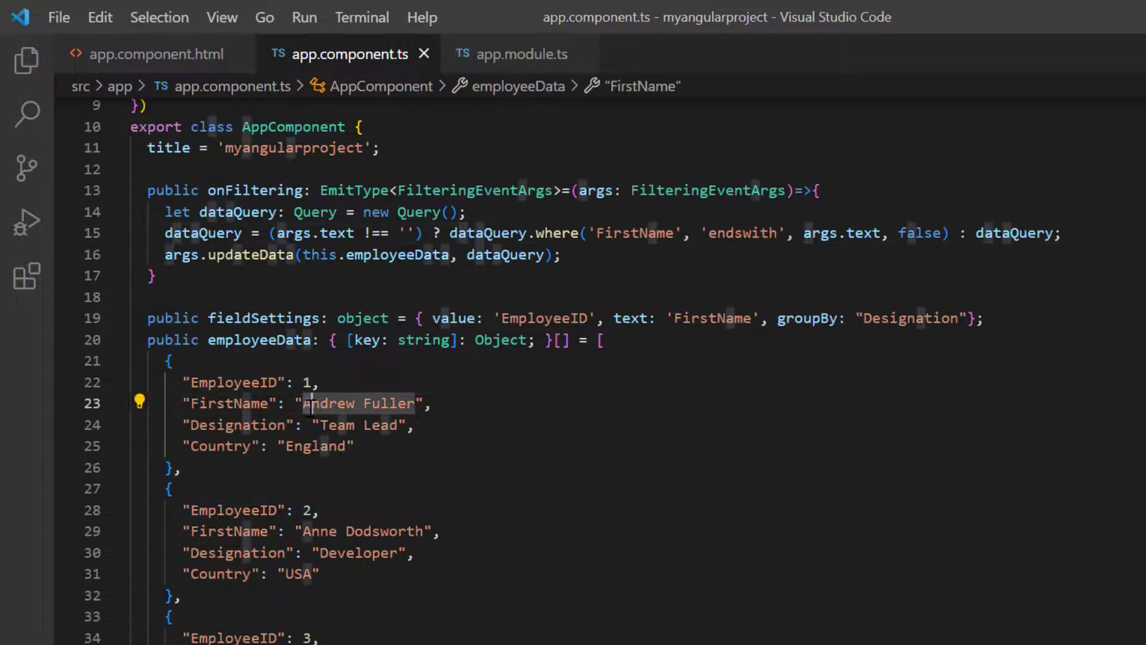
key(Escape)
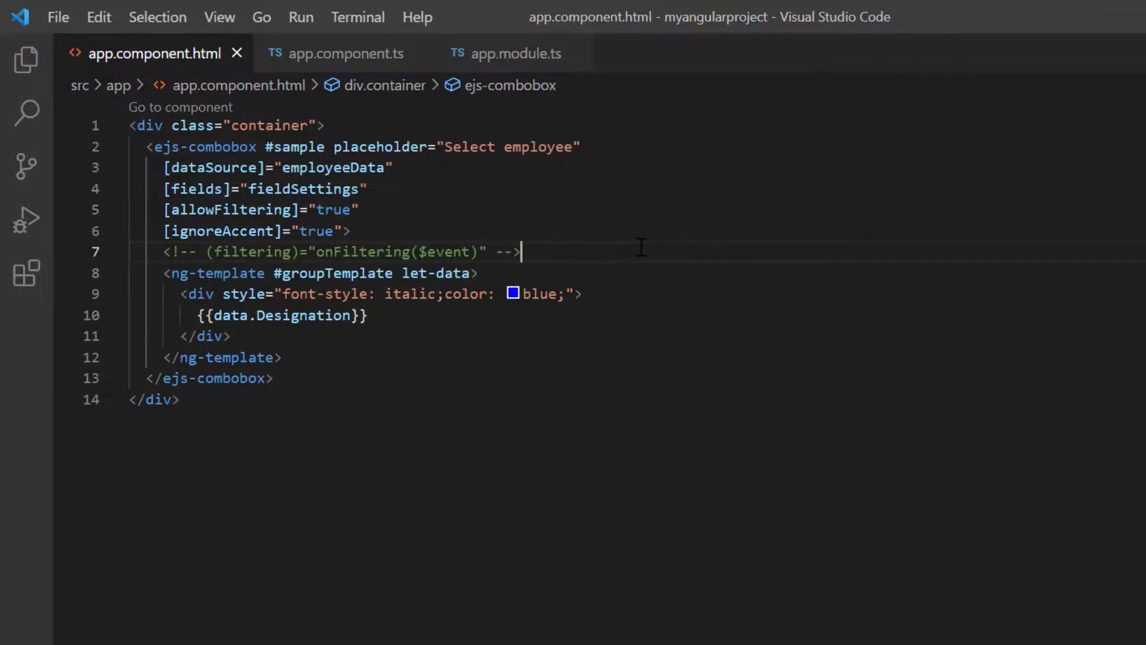
text(a)
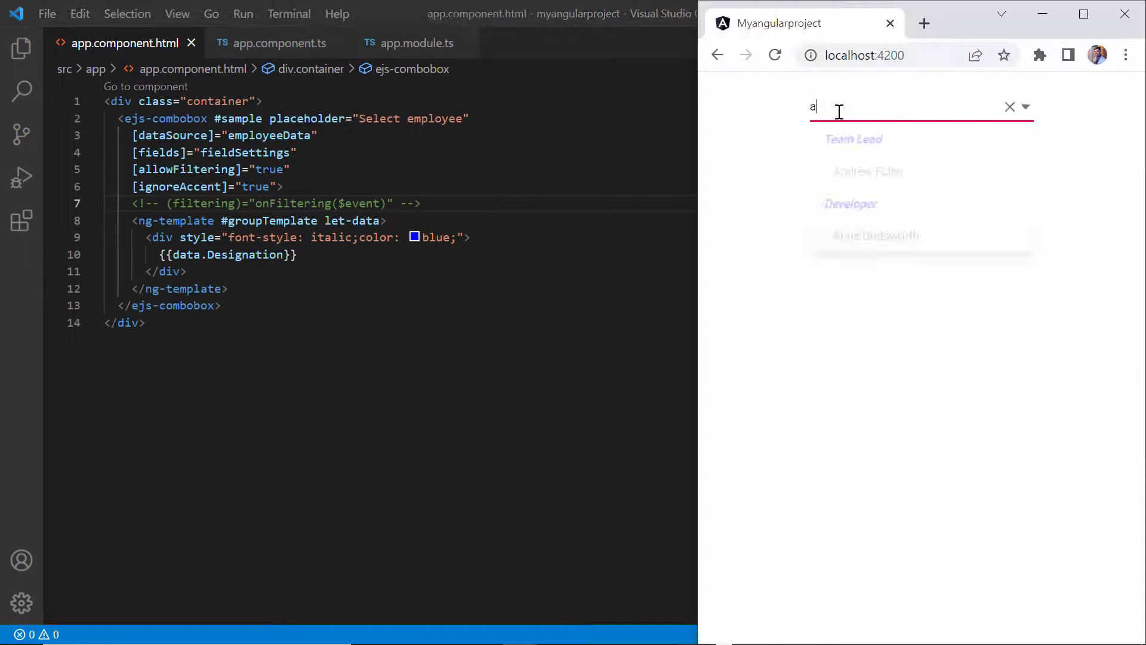